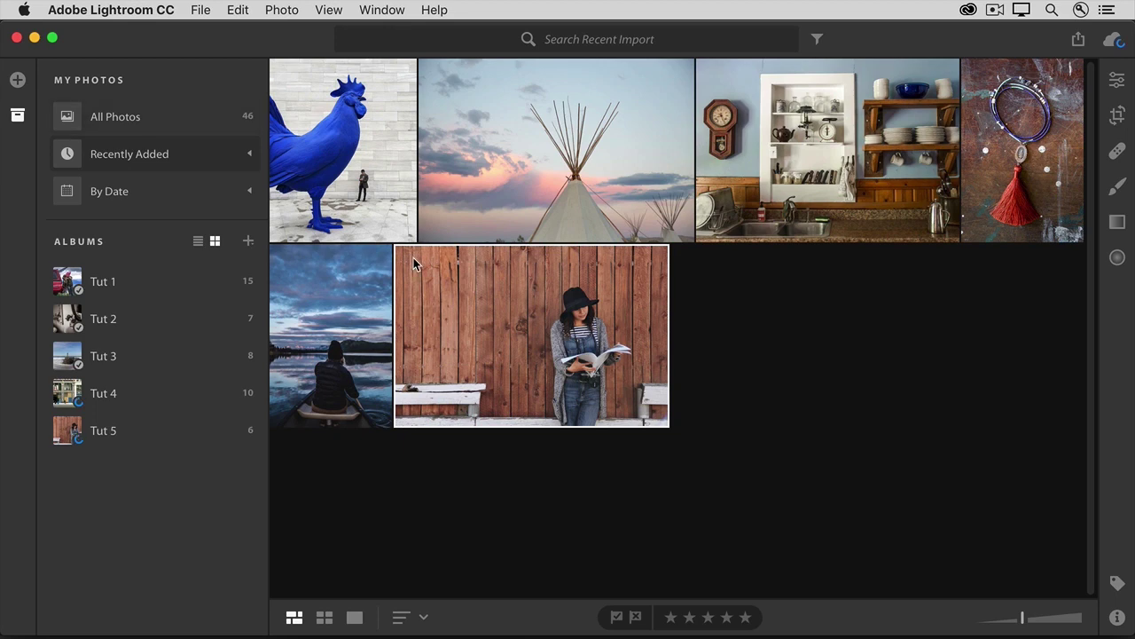
- Open the photo of the woman reading for editing and draw an oval radial gradient with exposure -2.07 on the empty plank wall beside her
{"action": "left_click", "coordinate": [1118, 81]}
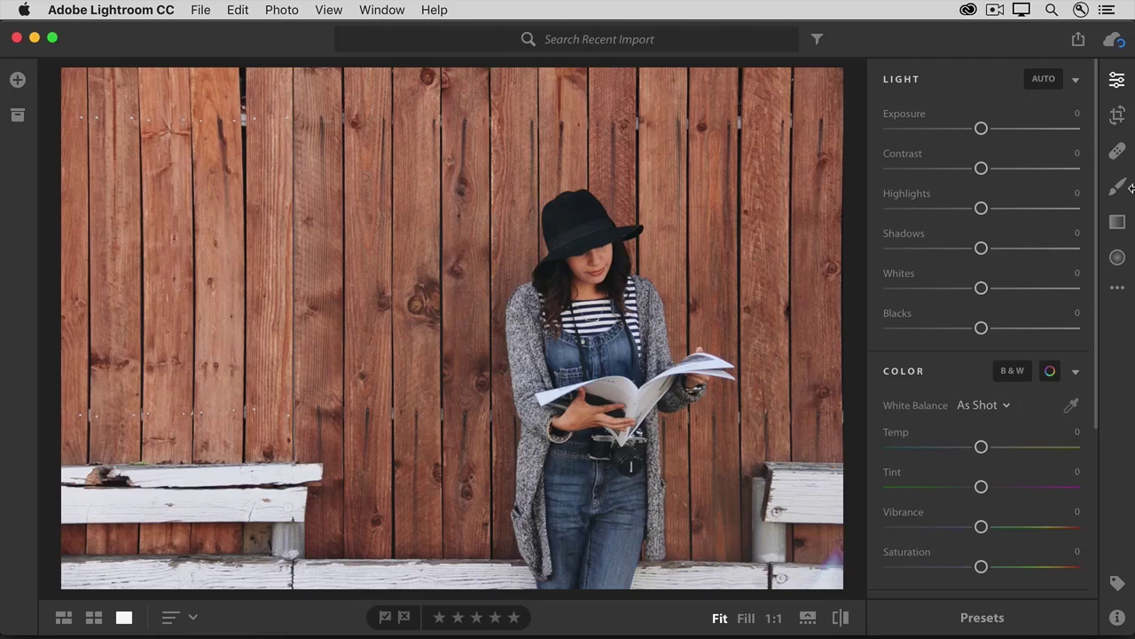
{"action": "left_click", "coordinate": [1118, 259]}
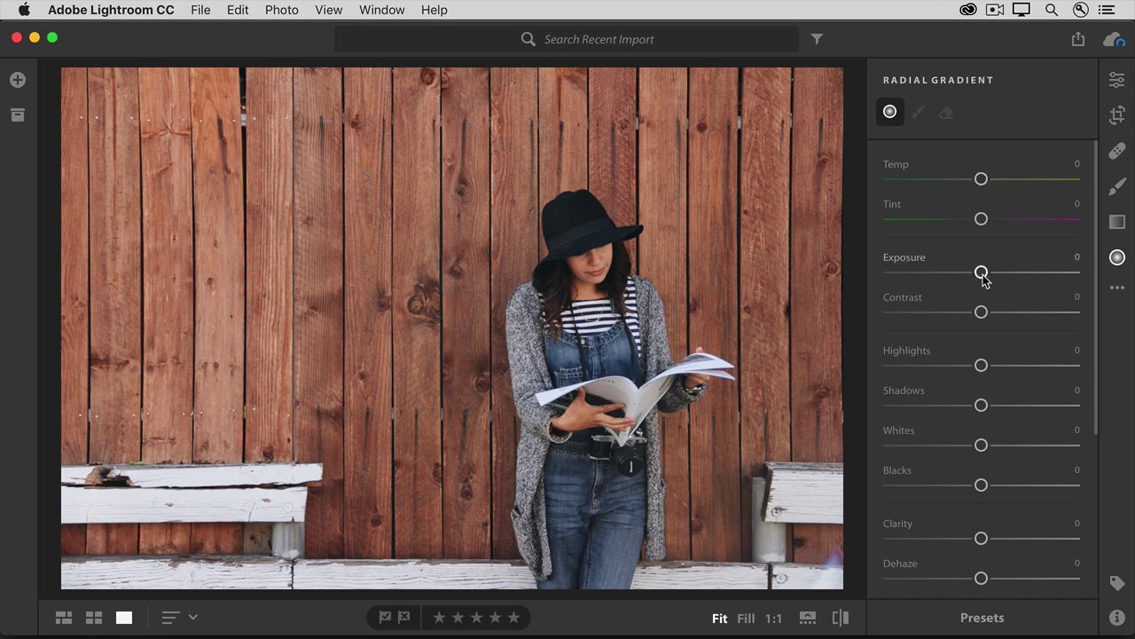
{"action": "left_click_drag", "start_coordinate": [982, 277], "coordinate": [936, 277]}
{"action": "left_click_drag", "start_coordinate": [237, 202], "coordinate": [326, 309]}
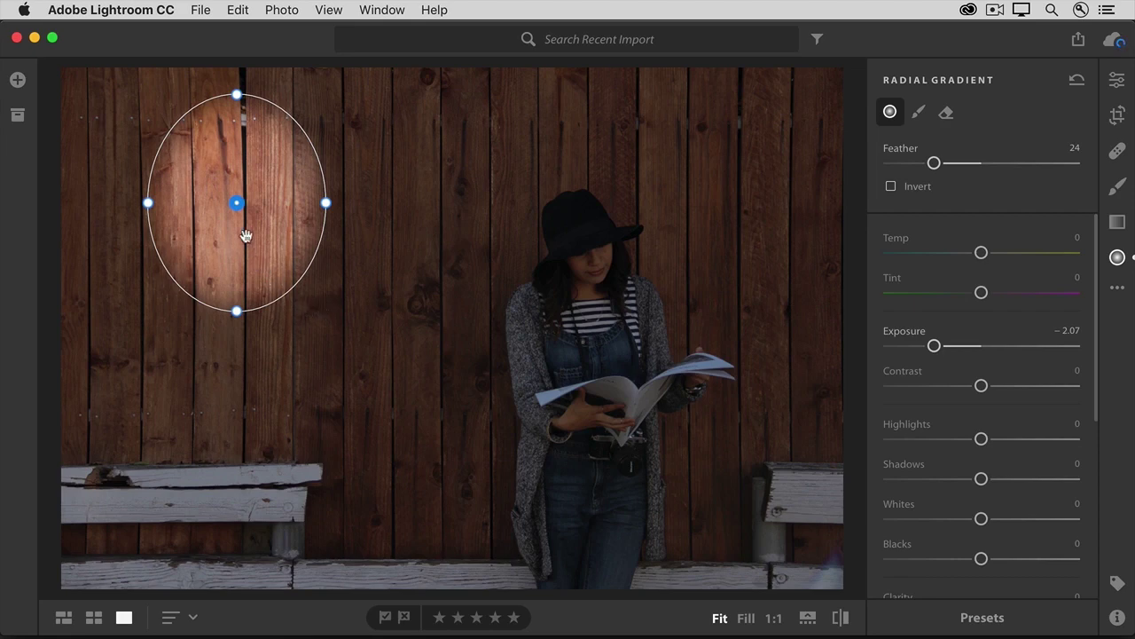
- Move the radial gradient onto the woman and enlarge it to surround her hat, upper body and book
{"action": "mouse_move", "coordinate": [236, 202]}
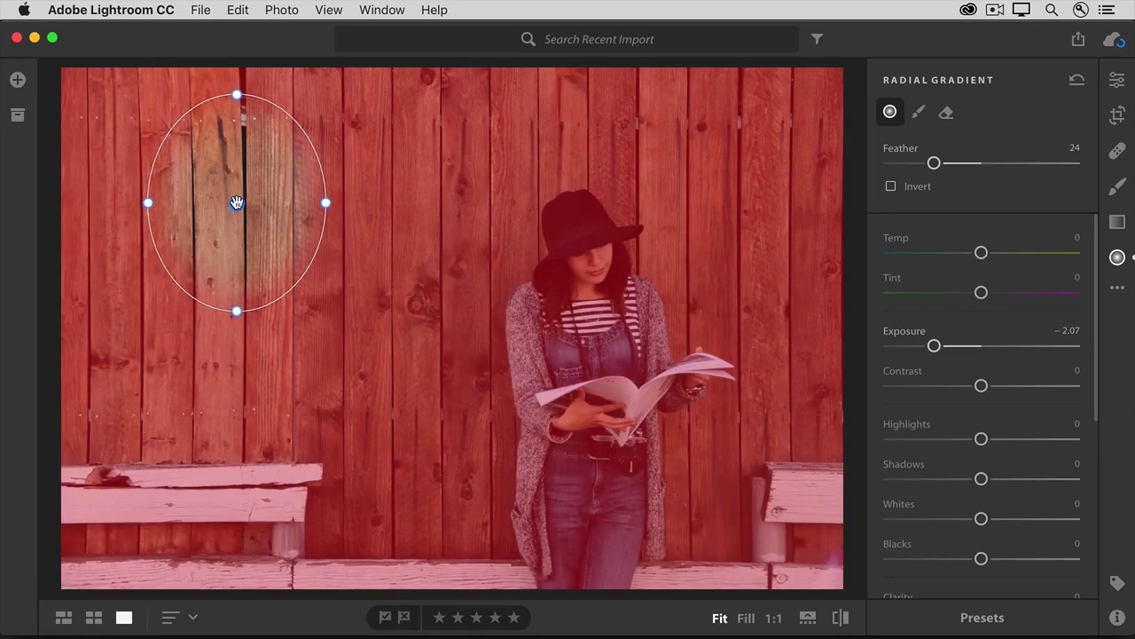
{"action": "left_click_drag", "start_coordinate": [235, 202], "coordinate": [583, 262]}
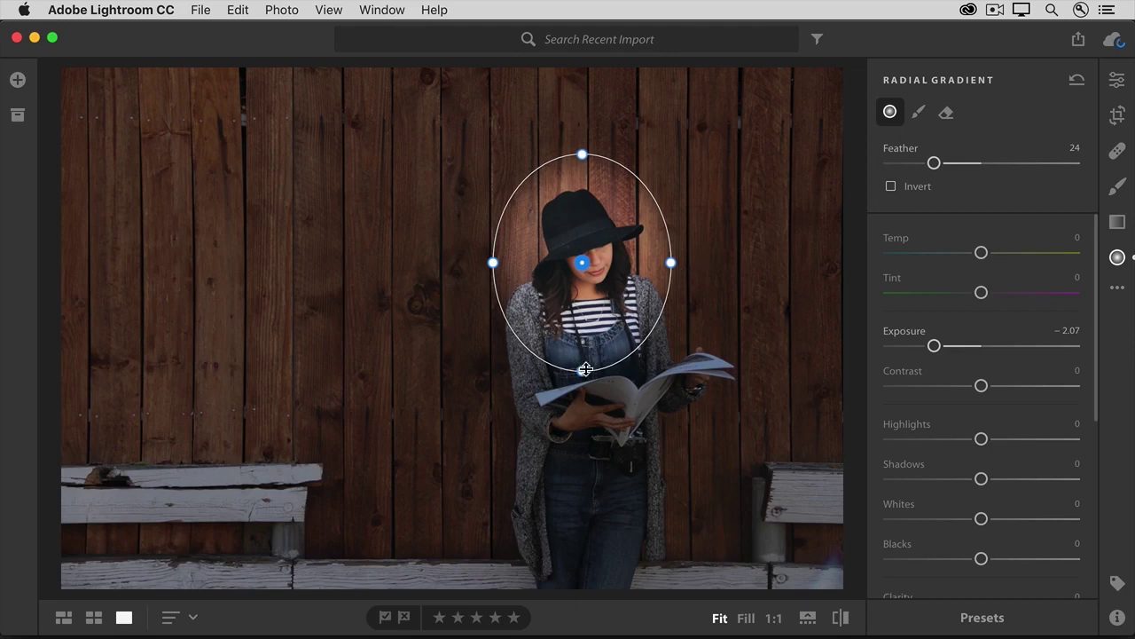
{"action": "left_click_drag", "start_coordinate": [582, 370], "coordinate": [582, 437]}
{"action": "left_click_drag", "start_coordinate": [672, 262], "coordinate": [718, 262]}
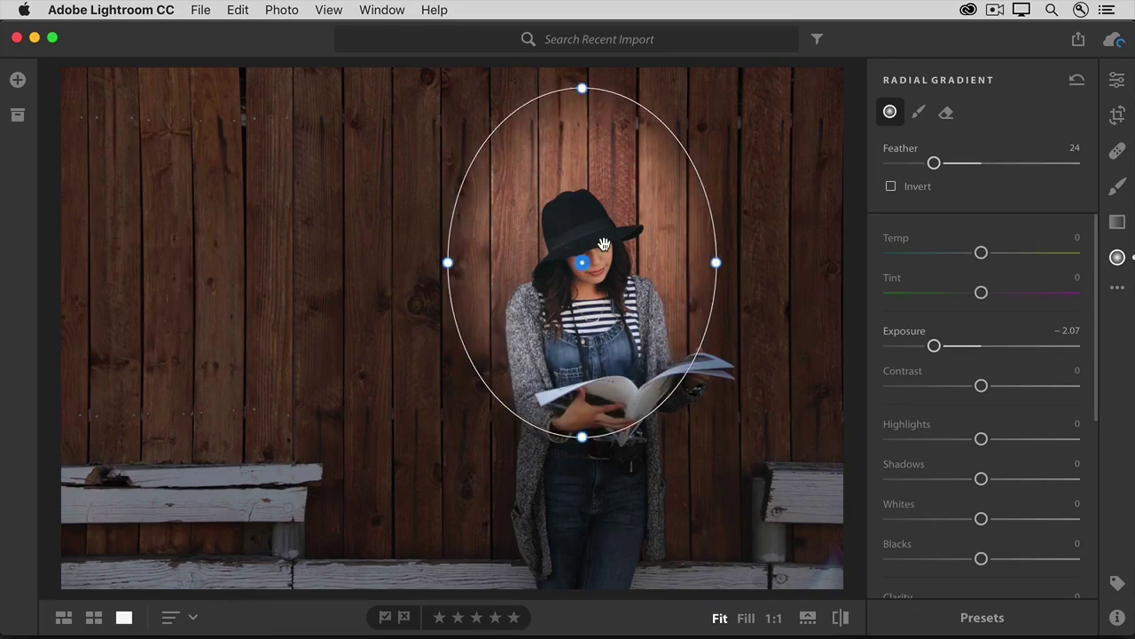
{"action": "left_click_drag", "start_coordinate": [583, 262], "coordinate": [585, 318]}
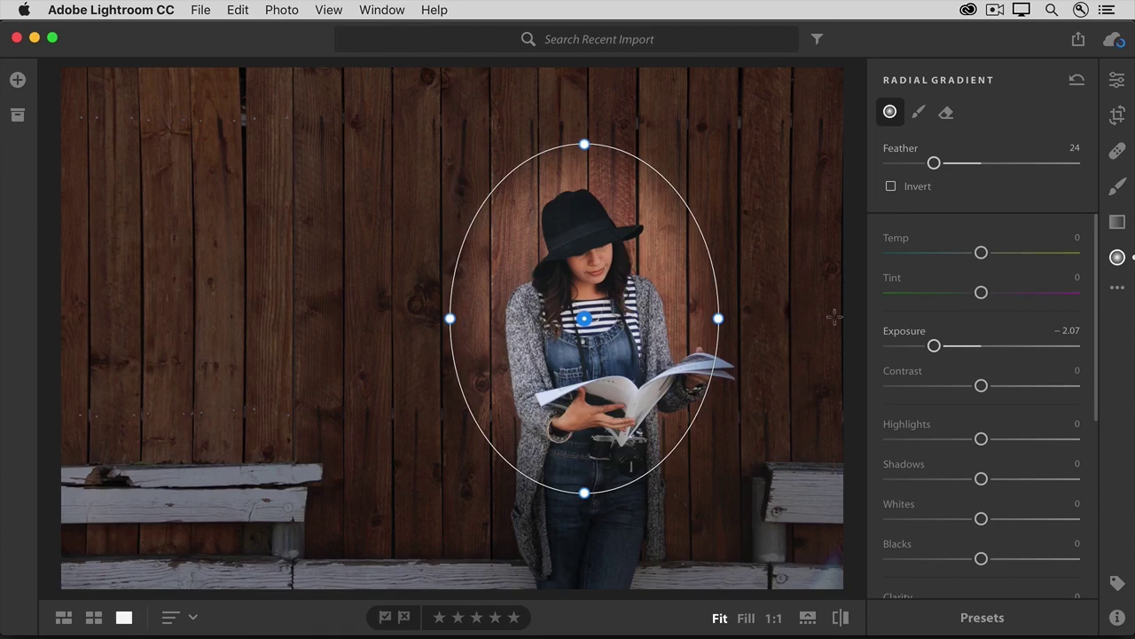
- Set the radial gradient's exposure to -1.00 and its saturation to +40
{"action": "left_click_drag", "start_coordinate": [933, 348], "coordinate": [961, 352]}
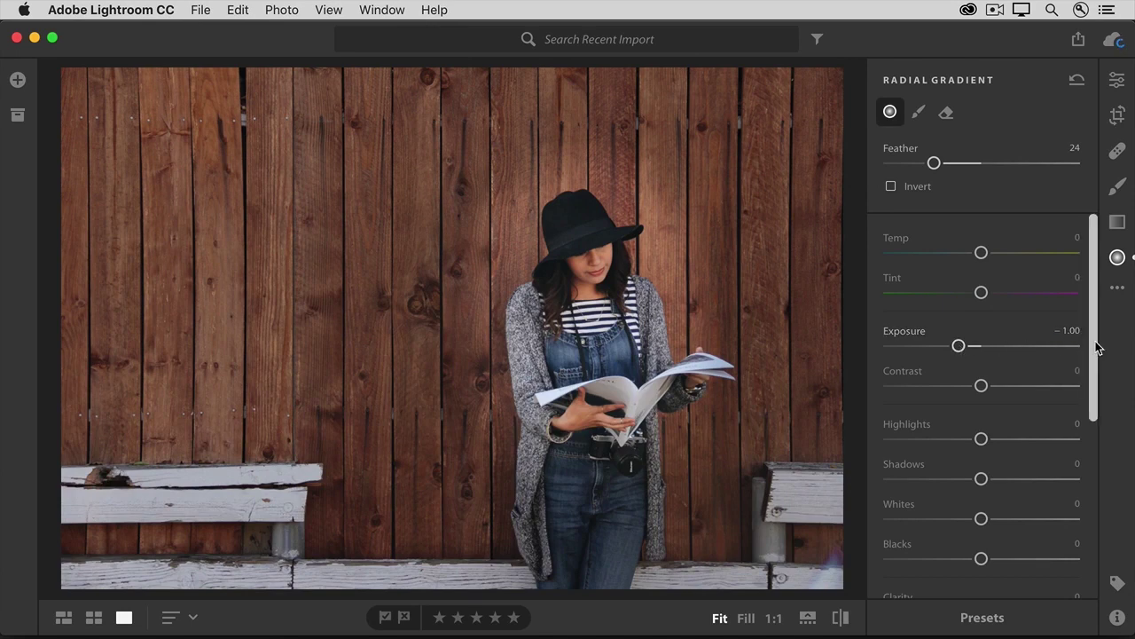
{"action": "left_click_drag", "start_coordinate": [1100, 347], "coordinate": [1115, 542]}
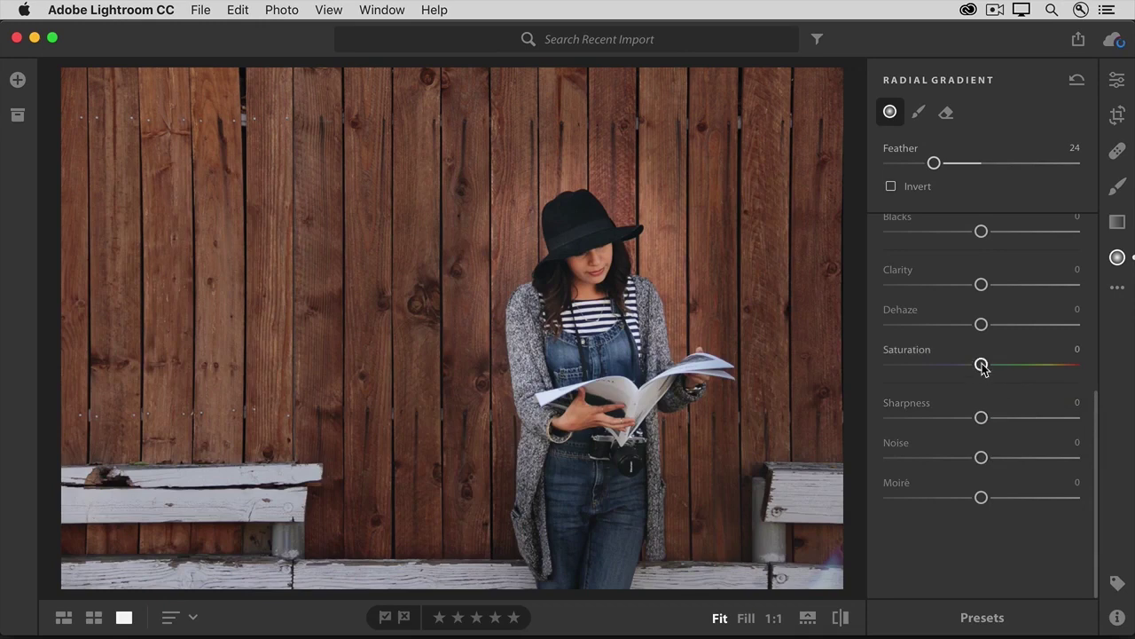
{"action": "left_click_drag", "start_coordinate": [983, 369], "coordinate": [902, 369]}
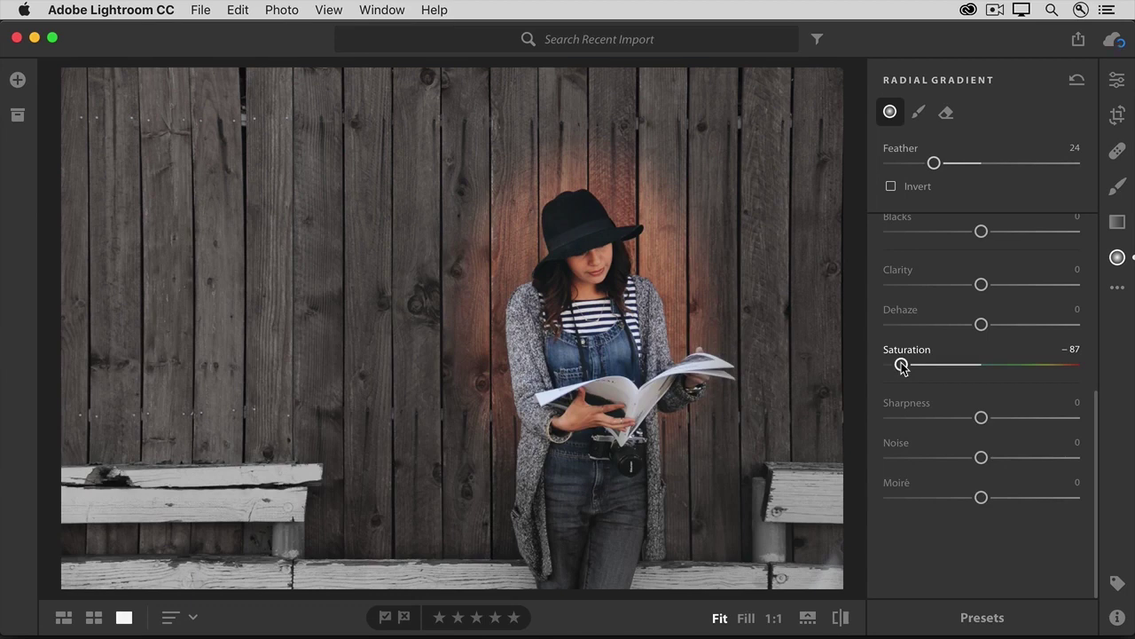
{"action": "left_click_drag", "start_coordinate": [902, 369], "coordinate": [1018, 370]}
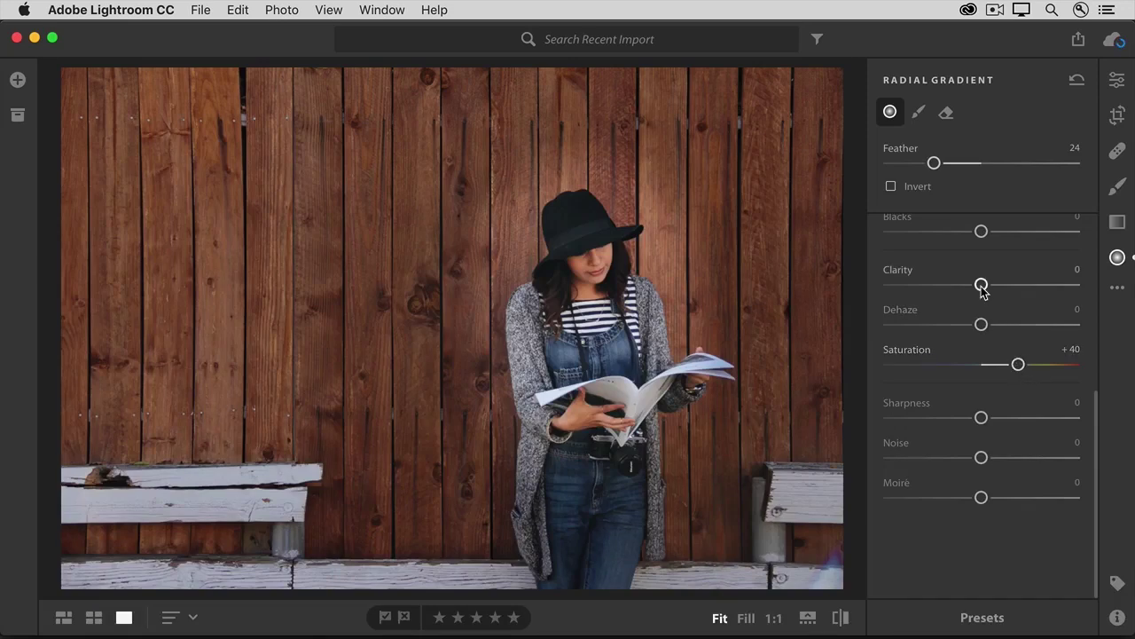
- Set the radial gradient's clarity to +35 and its feather to 16
{"action": "left_click_drag", "start_coordinate": [982, 287], "coordinate": [1005, 286]}
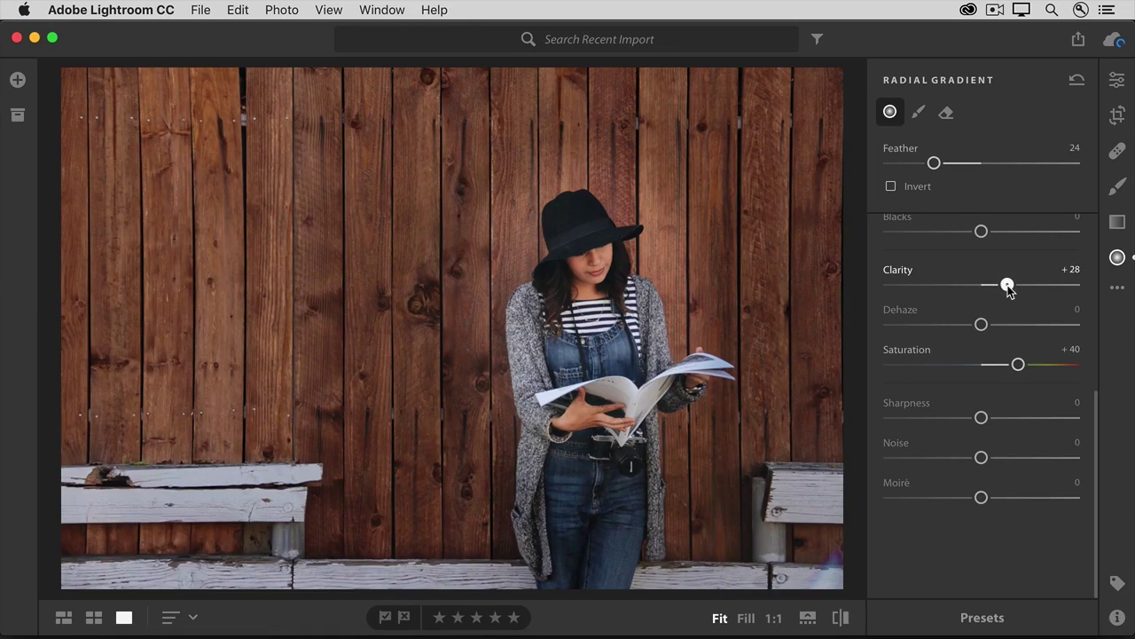
{"action": "left_click_drag", "start_coordinate": [1008, 288], "coordinate": [1016, 289]}
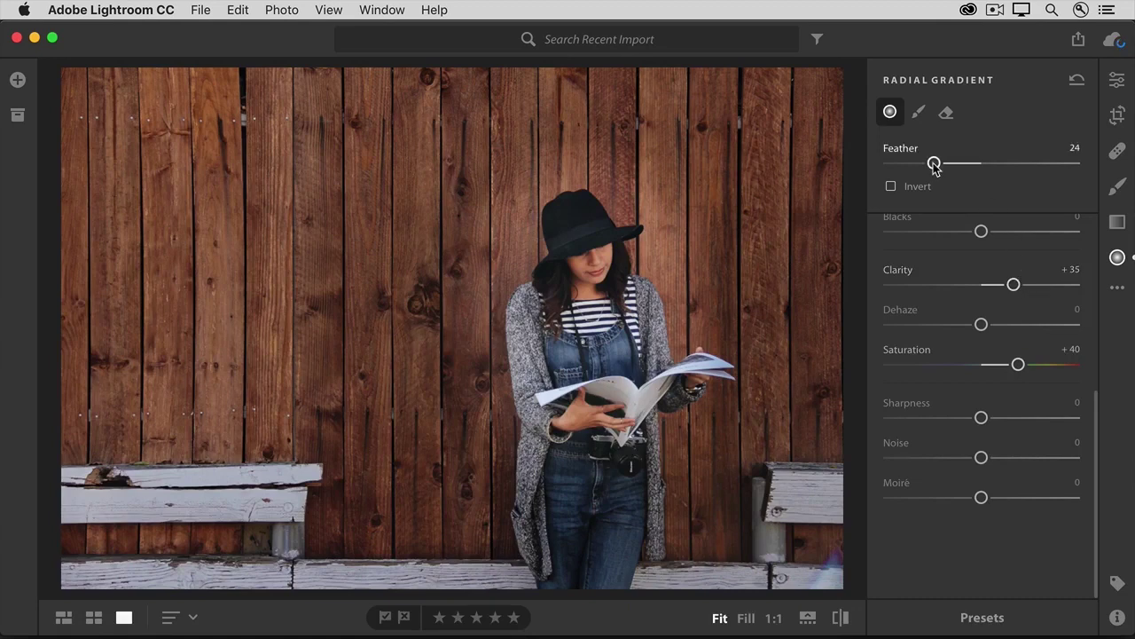
{"action": "mouse_move", "coordinate": [934, 165]}
{"action": "left_mouse_down"}
{"action": "mouse_move", "coordinate": [894, 166]}
{"action": "mouse_move", "coordinate": [927, 169]}
{"action": "left_mouse_up"}
{"action": "left_click", "coordinate": [1117, 116]}
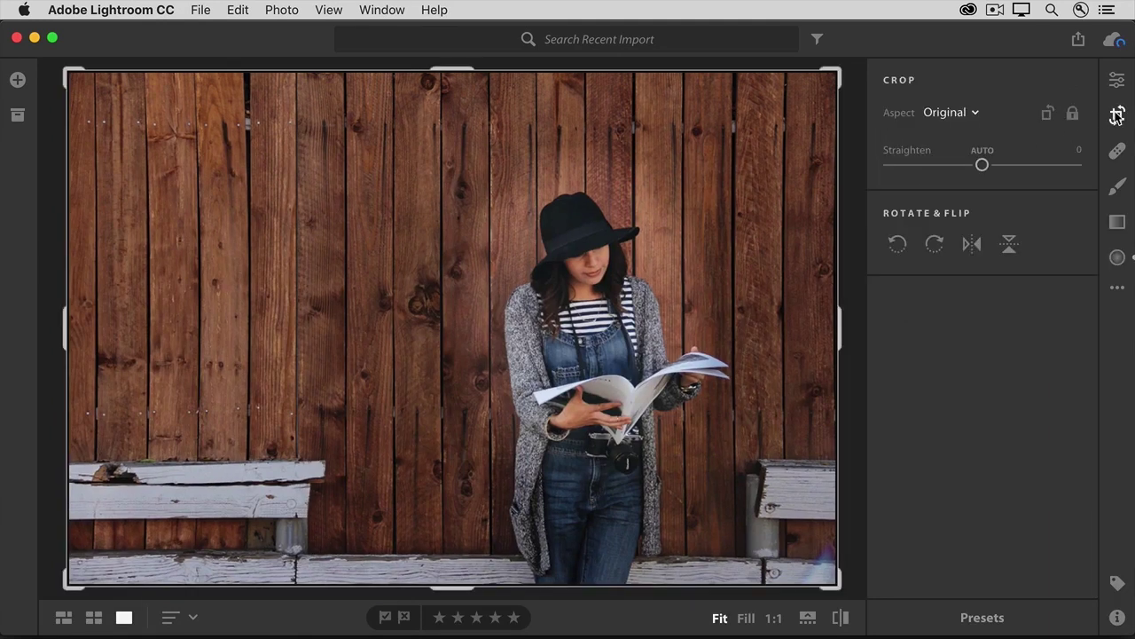
{"action": "left_click", "coordinate": [1118, 258]}
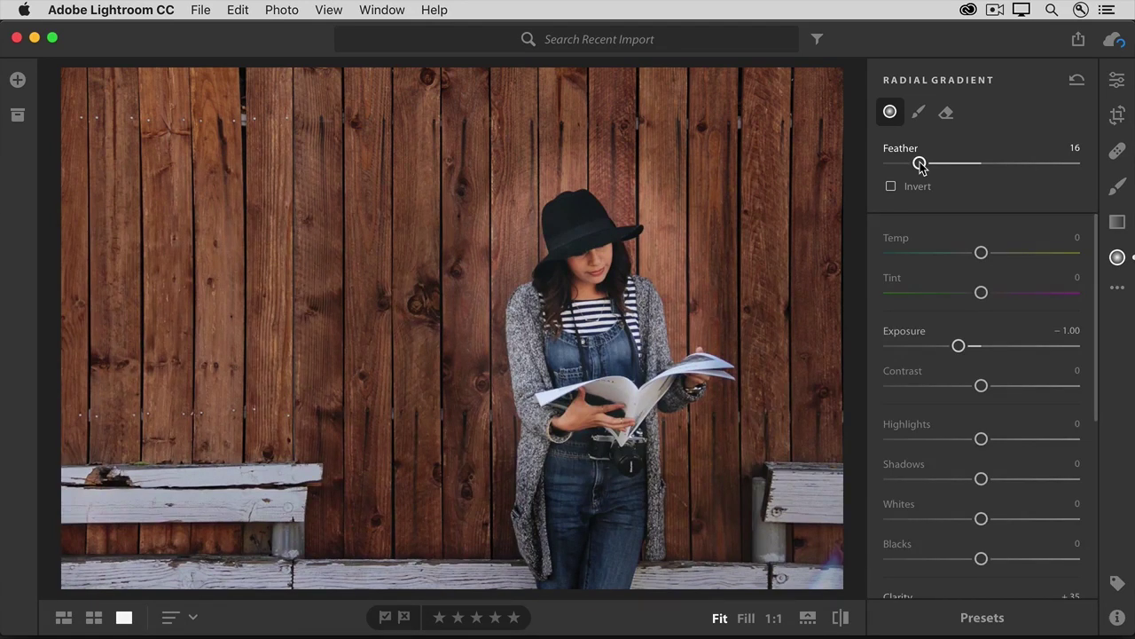
- Draw a second, circular radial gradient on the empty plank wall, inverted, with exposure +1.85 and temp +31
{"action": "mouse_move", "coordinate": [698, 228]}
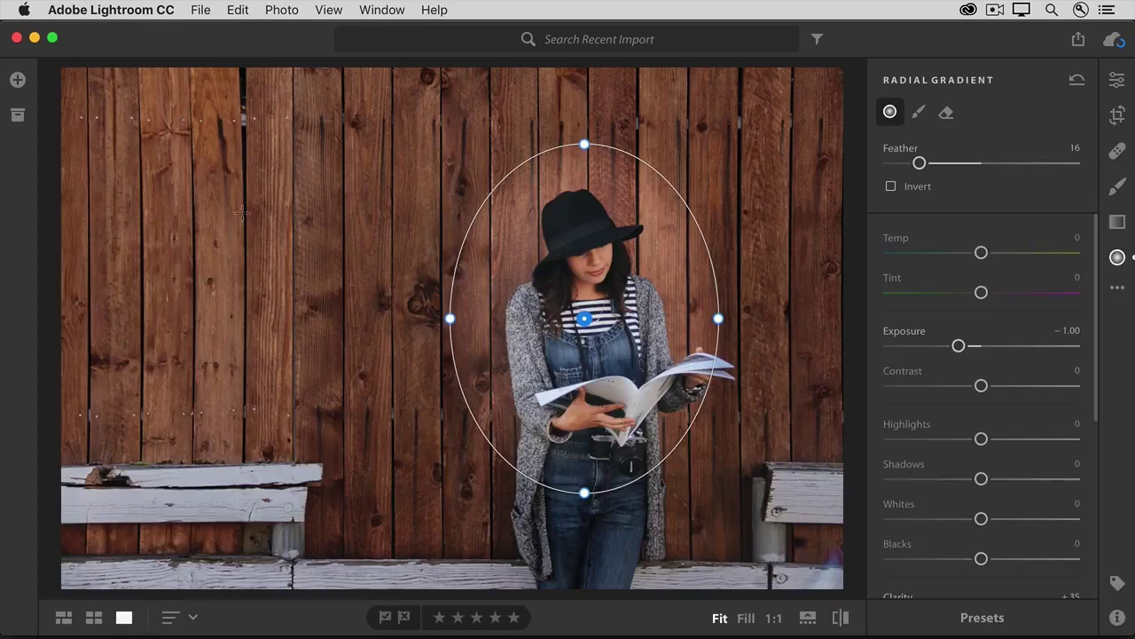
{"action": "left_click_drag", "start_coordinate": [237, 208], "coordinate": [329, 295]}
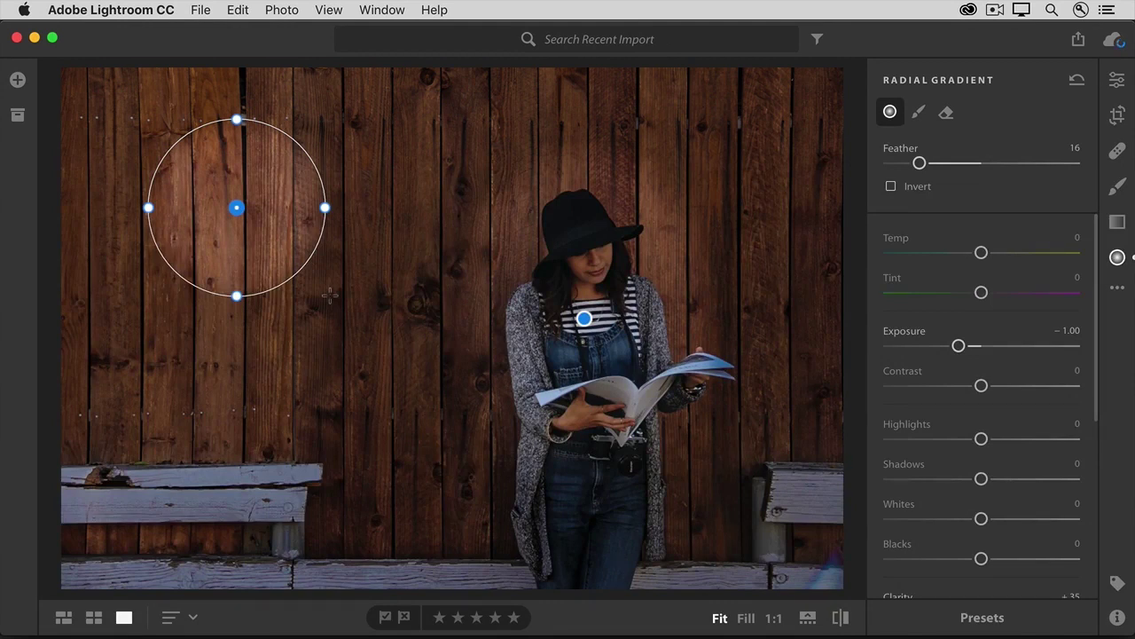
{"action": "left_click", "coordinate": [892, 187]}
{"action": "left_click_drag", "start_coordinate": [958, 345], "coordinate": [1025, 348]}
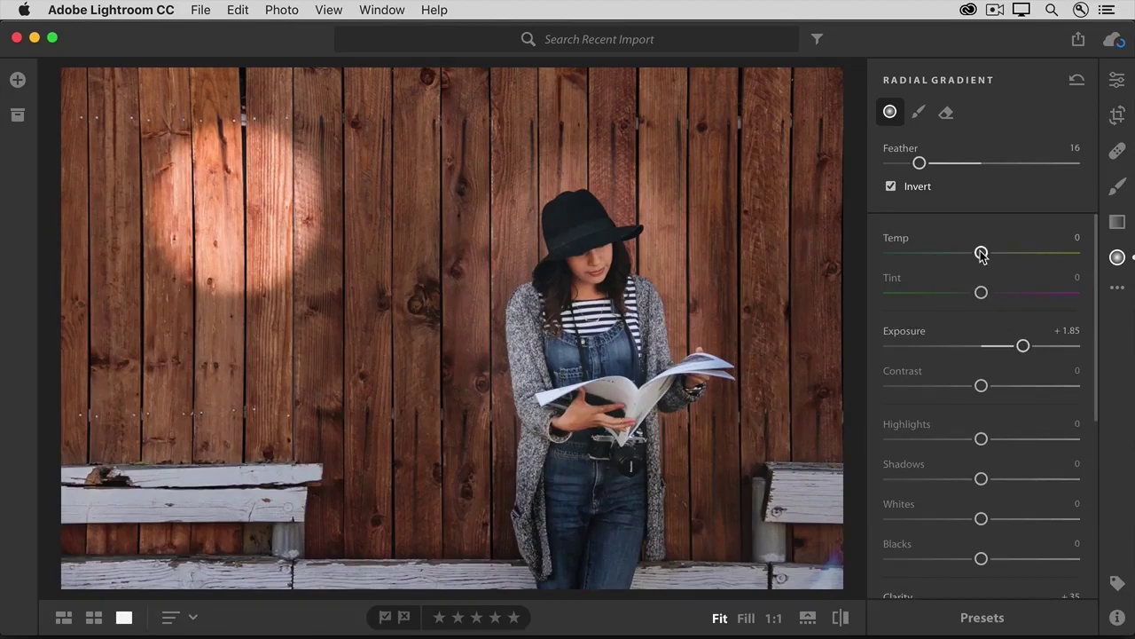
{"action": "left_click_drag", "start_coordinate": [980, 254], "coordinate": [1012, 258]}
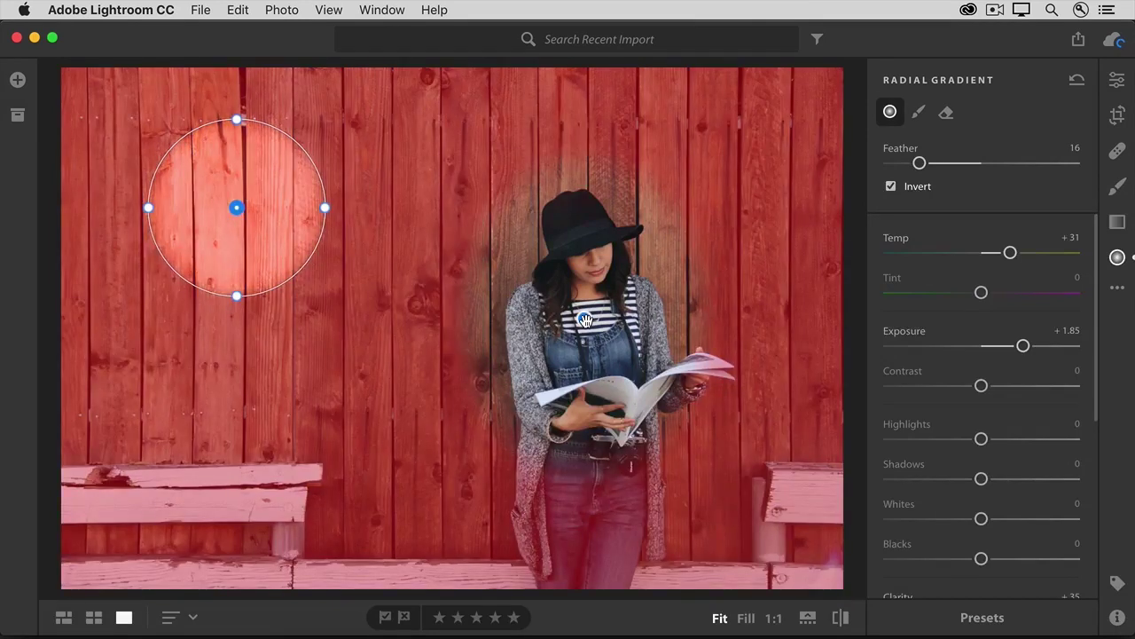
- Compare the coverage of the two radial gradients and delete the circular one on the plank wall
{"action": "left_click", "coordinate": [585, 319]}
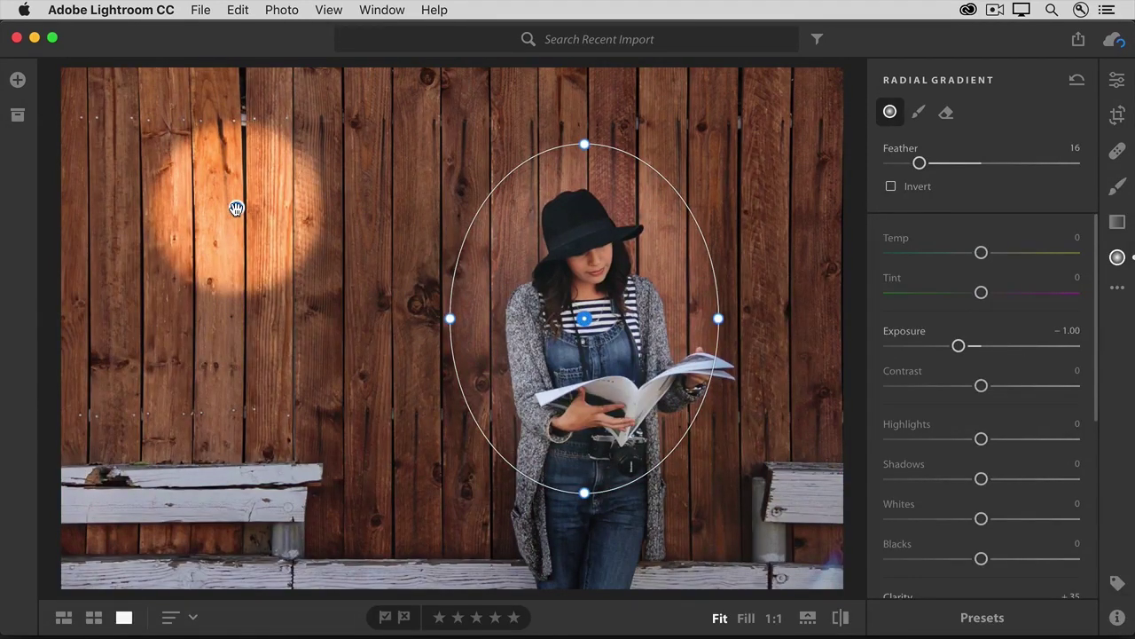
{"action": "left_click", "coordinate": [236, 208]}
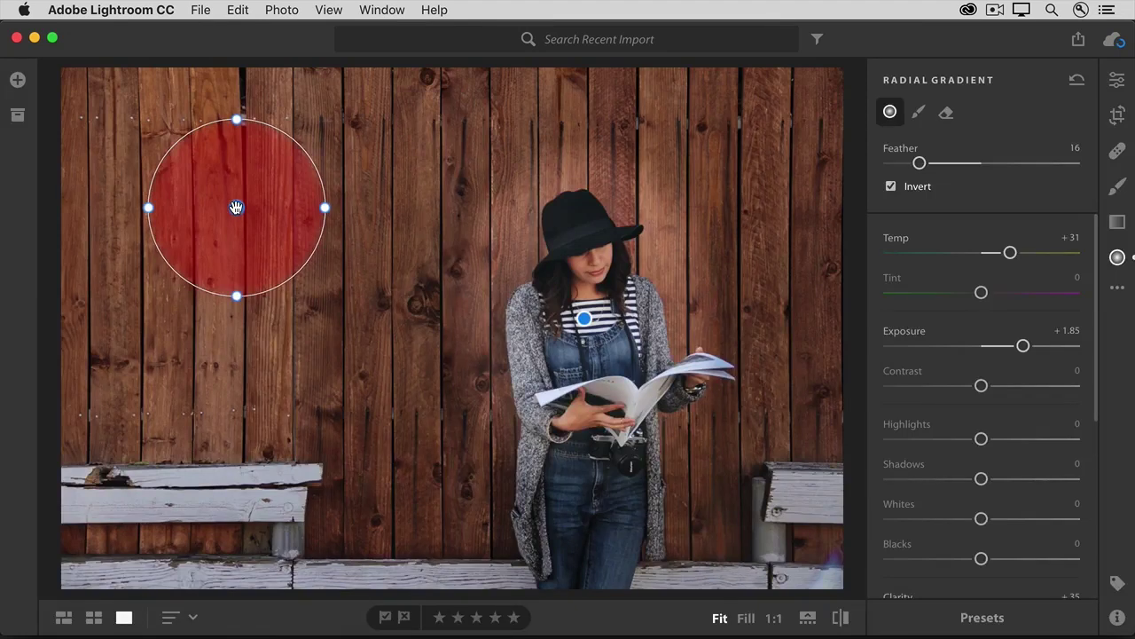
{"action": "right_click", "coordinate": [236, 207]}
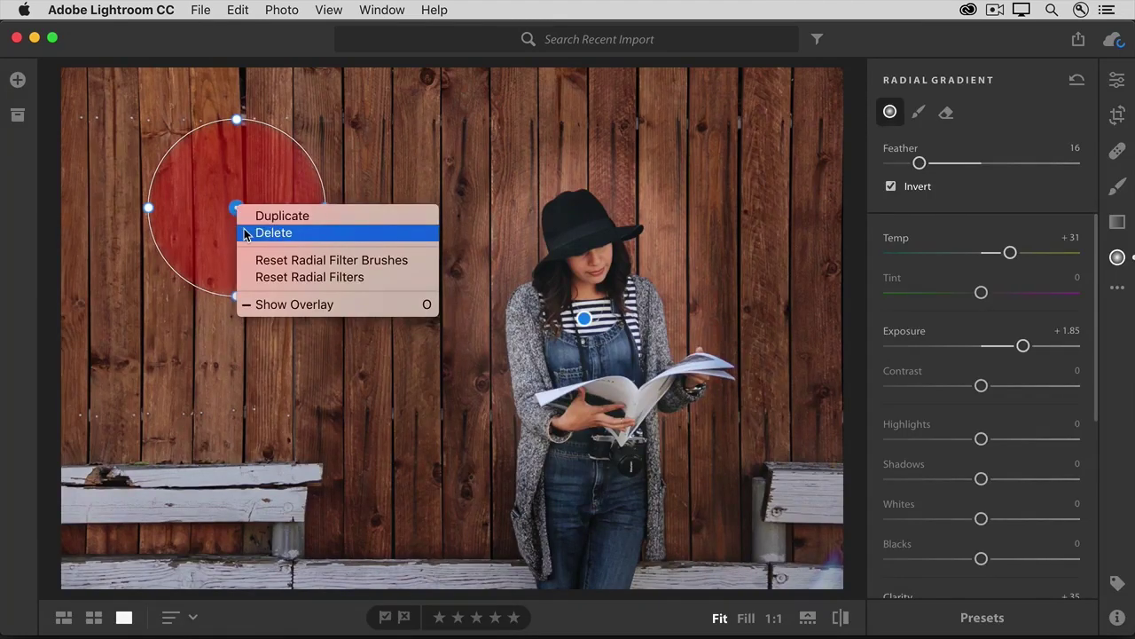
{"action": "left_click", "coordinate": [246, 233]}
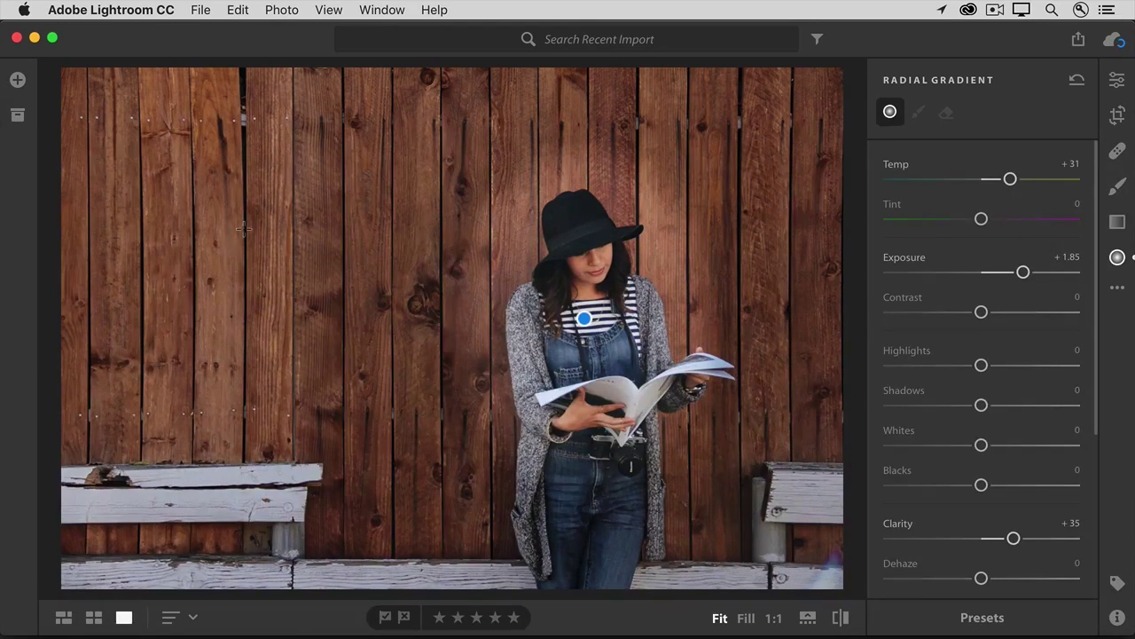
- Open the photo of the person in the canoe for editing and prepare a linear gradient with exposure +0.74
{"action": "key", "text": "g"}
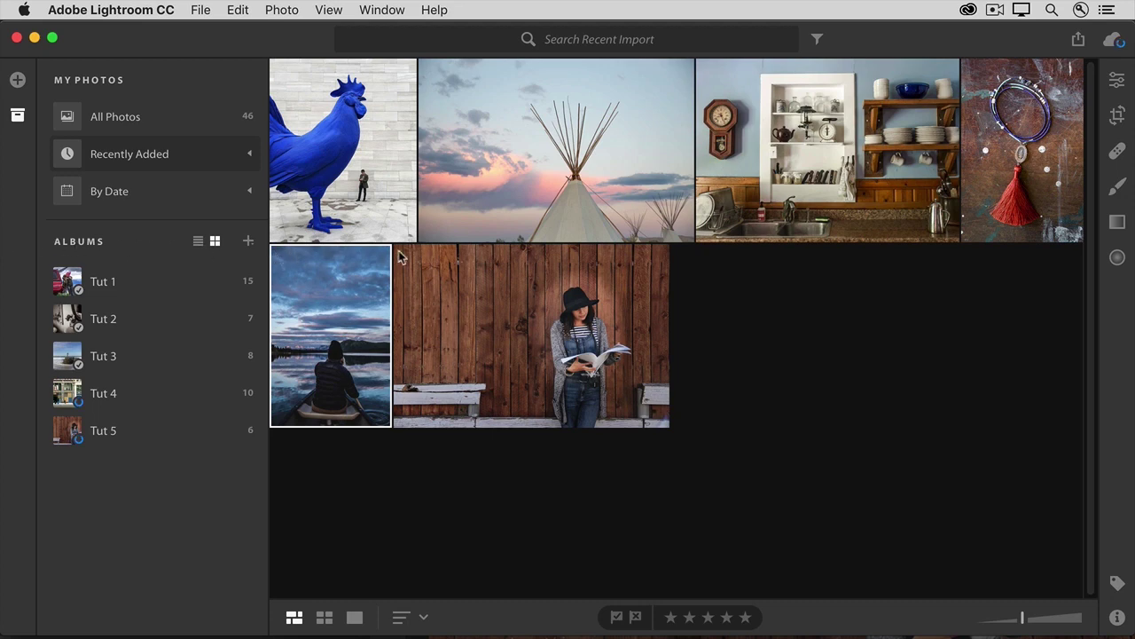
{"action": "left_click", "coordinate": [1116, 80]}
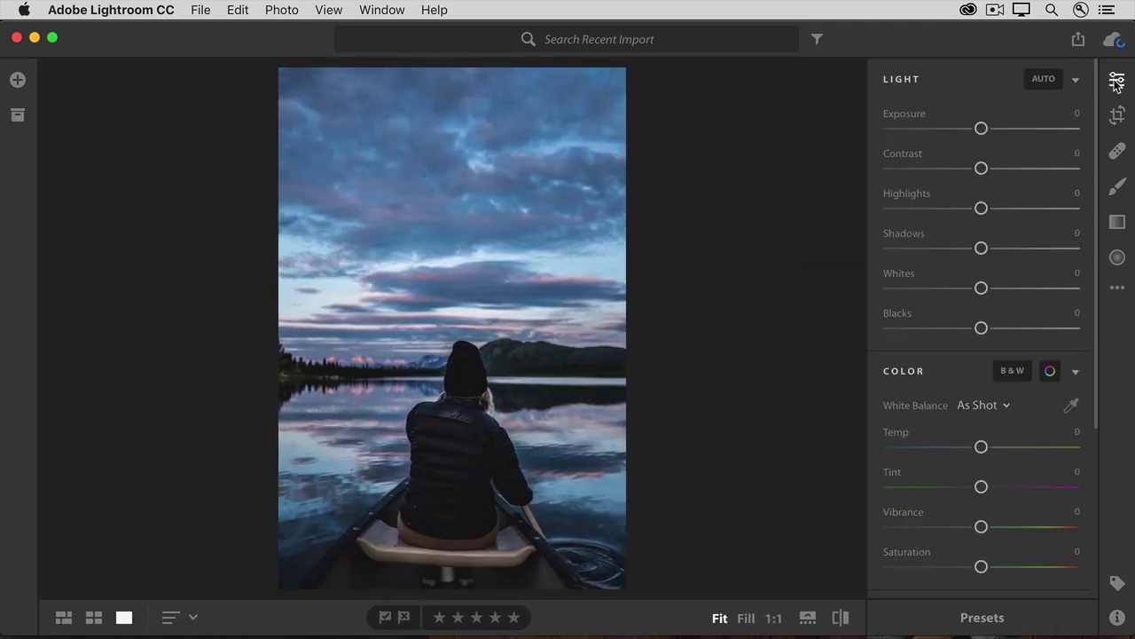
{"action": "left_click", "coordinate": [1117, 224]}
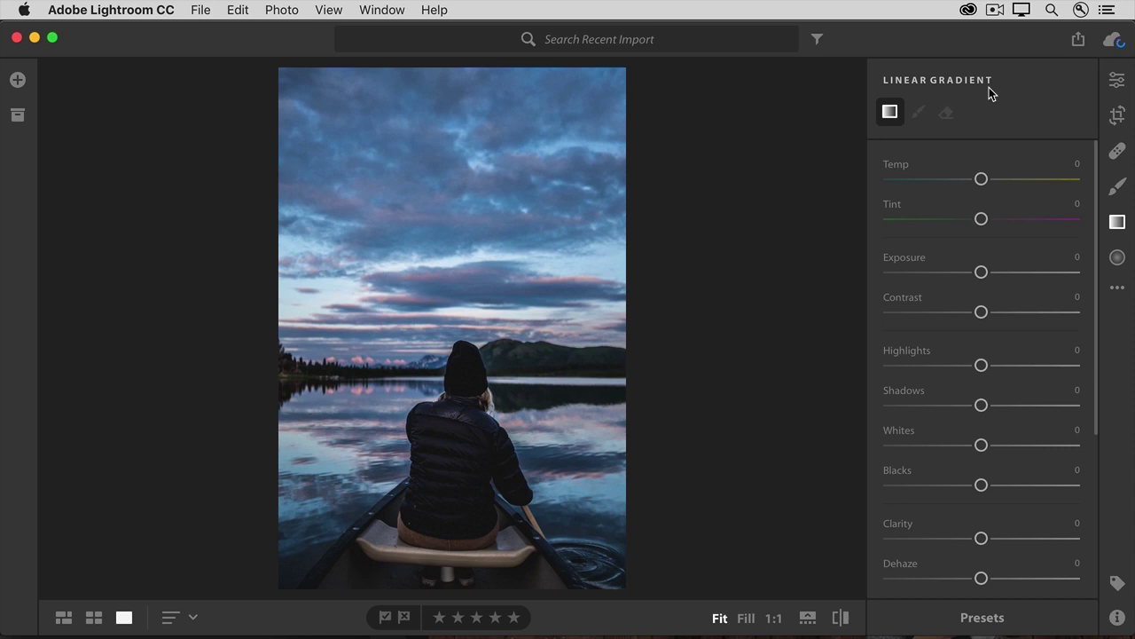
{"action": "left_click", "coordinate": [982, 273]}
{"action": "left_click_drag", "start_coordinate": [982, 274], "coordinate": [1005, 276]}
{"action": "left_click_drag", "start_coordinate": [1006, 278], "coordinate": [998, 278]}
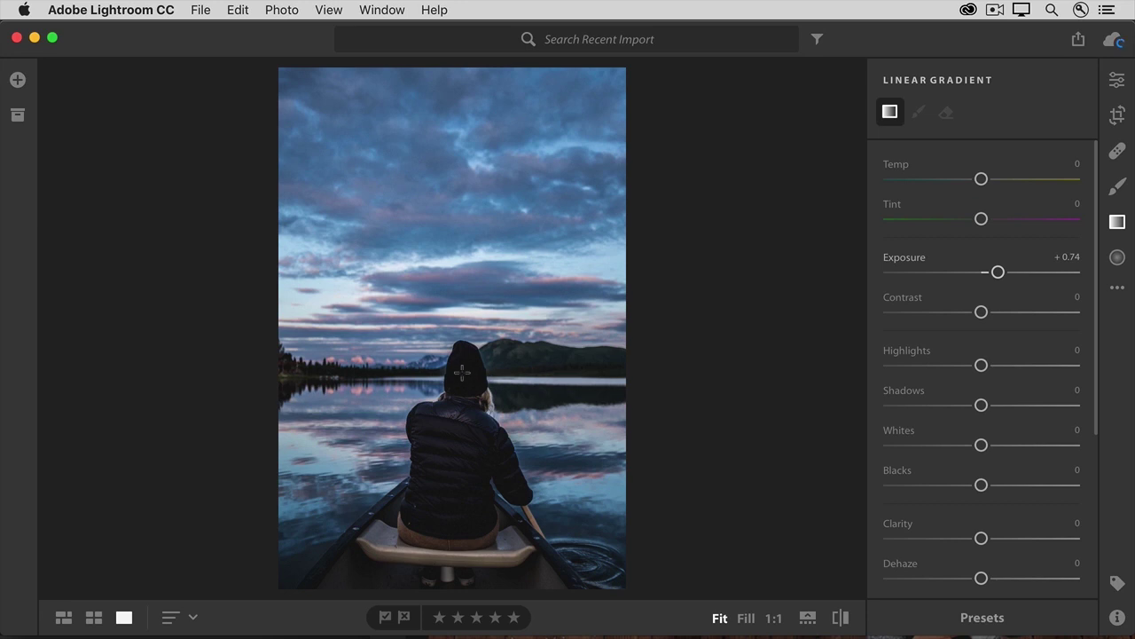
- Place a narrow horizontal linear gradient just above the mountains, with exposure +1.02 and temp +12
{"action": "left_click_drag", "start_coordinate": [463, 373], "coordinate": [459, 278]}
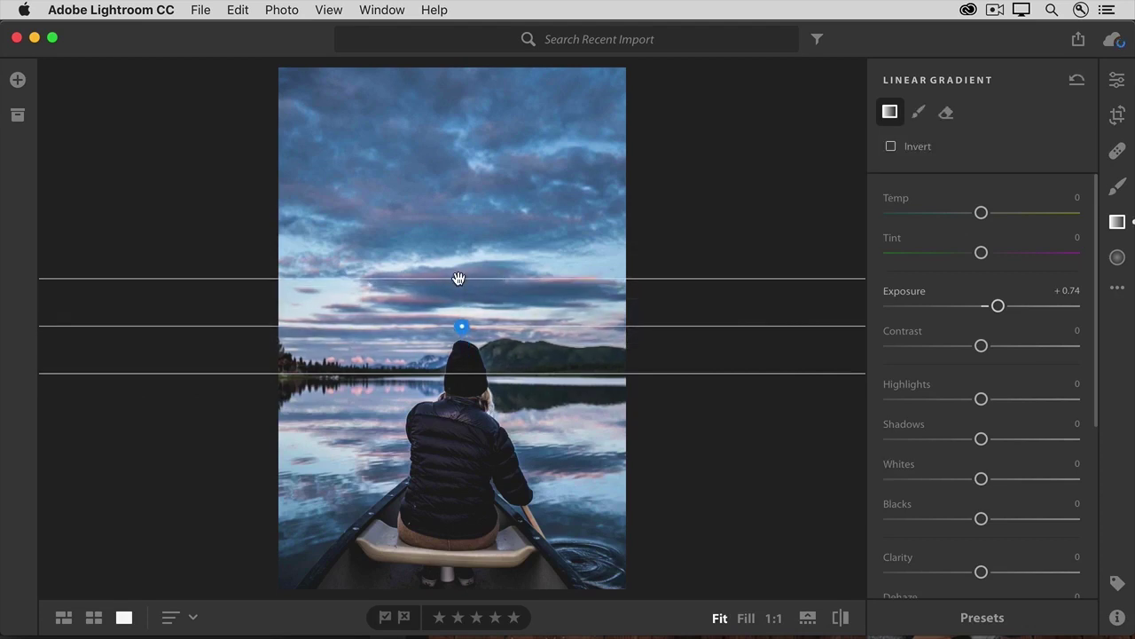
{"action": "mouse_move", "coordinate": [461, 328]}
{"action": "left_click_drag", "start_coordinate": [471, 279], "coordinate": [462, 321]}
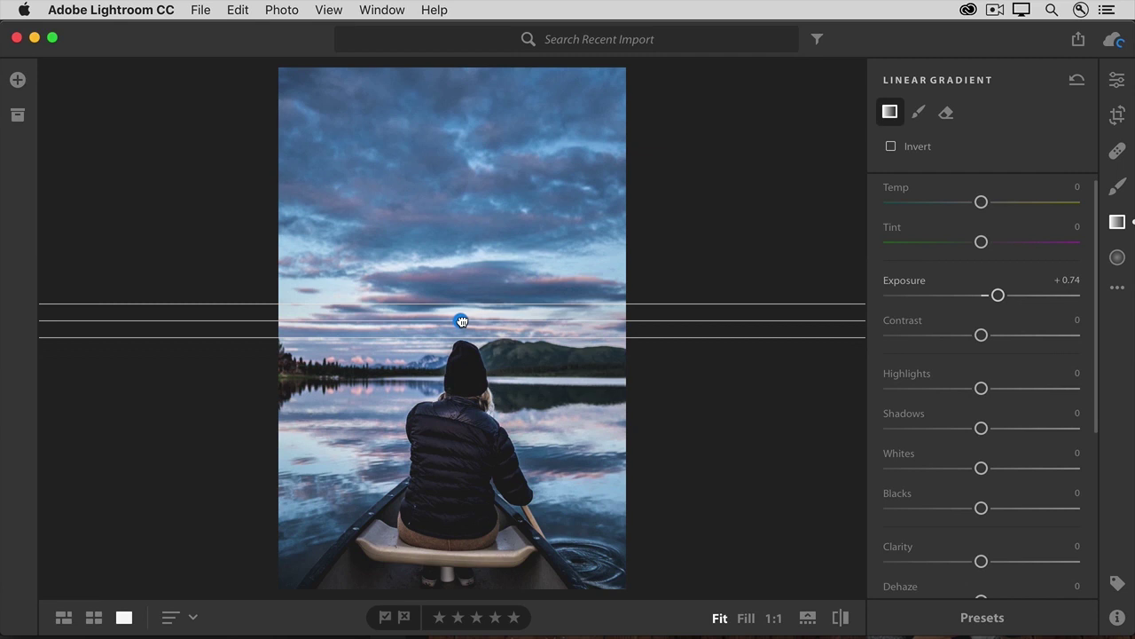
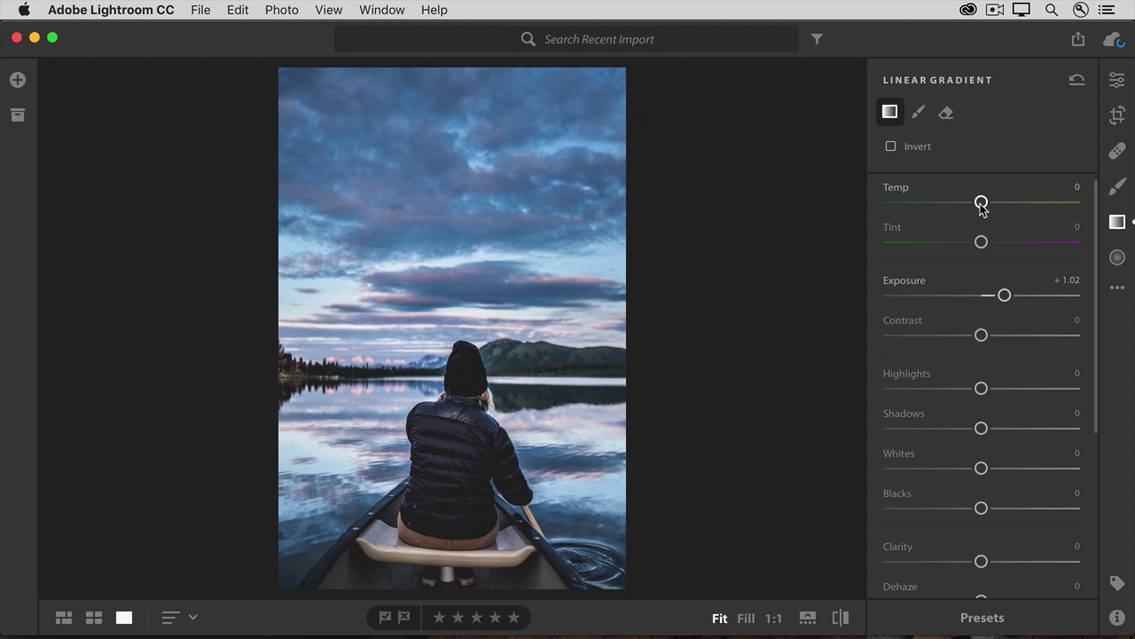
{"action": "left_click_drag", "start_coordinate": [980, 206], "coordinate": [995, 205]}
- Erase the linear gradient's effect from the mountains and tree line along the horizon with an eraser of size 7.6
{"action": "mouse_move", "coordinate": [743, 337]}
{"action": "left_click", "coordinate": [947, 113]}
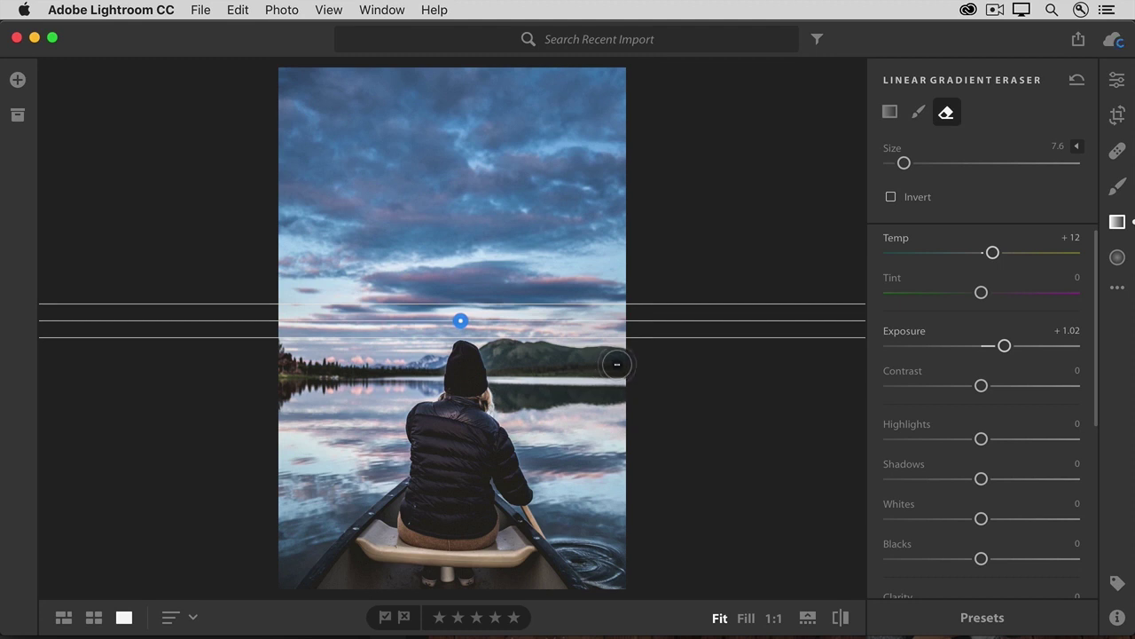
{"action": "mouse_move", "coordinate": [607, 364]}
{"action": "left_mouse_down"}
{"action": "mouse_move", "coordinate": [493, 353]}
{"action": "mouse_move", "coordinate": [496, 365]}
{"action": "left_mouse_up"}
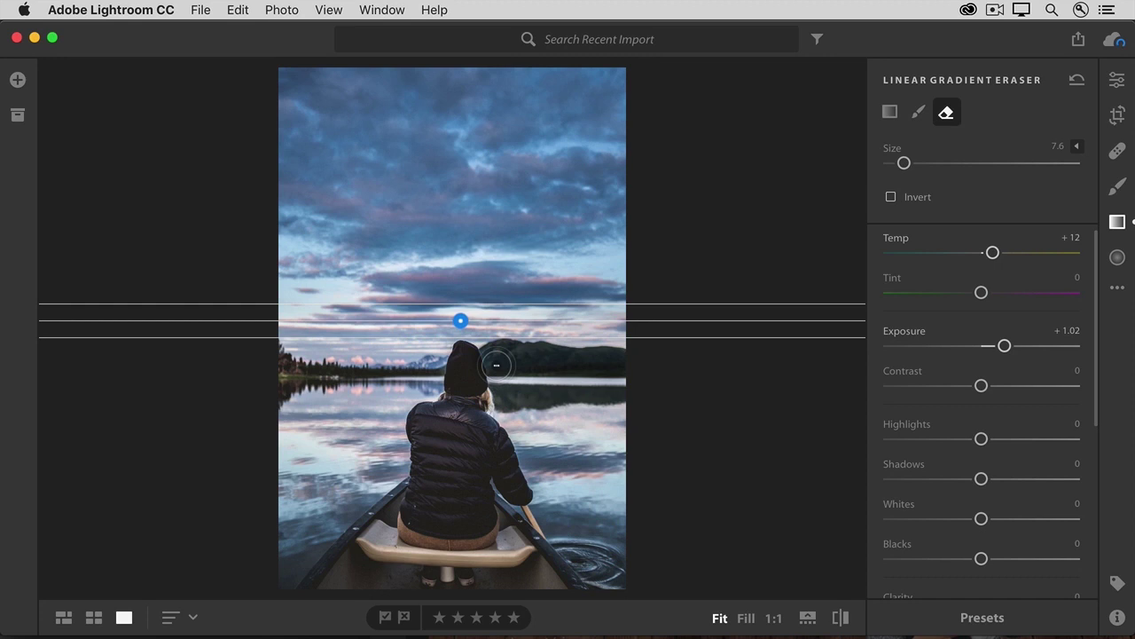
{"action": "mouse_move", "coordinate": [495, 364]}
{"action": "left_mouse_down"}
{"action": "mouse_move", "coordinate": [463, 320]}
{"action": "mouse_move", "coordinate": [556, 331]}
{"action": "mouse_move", "coordinate": [542, 340]}
{"action": "mouse_move", "coordinate": [604, 351]}
{"action": "mouse_move", "coordinate": [567, 318]}
{"action": "mouse_move", "coordinate": [610, 322]}
{"action": "mouse_move", "coordinate": [635, 353]}
{"action": "mouse_move", "coordinate": [534, 355]}
{"action": "mouse_move", "coordinate": [508, 335]}
{"action": "mouse_move", "coordinate": [517, 362]}
{"action": "mouse_move", "coordinate": [631, 367]}
{"action": "mouse_move", "coordinate": [500, 310]}
{"action": "mouse_move", "coordinate": [441, 317]}
{"action": "mouse_move", "coordinate": [431, 367]}
{"action": "mouse_move", "coordinate": [317, 369]}
{"action": "mouse_move", "coordinate": [283, 365]}
{"action": "mouse_move", "coordinate": [422, 351]}
{"action": "mouse_move", "coordinate": [411, 335]}
{"action": "mouse_move", "coordinate": [261, 337]}
{"action": "mouse_move", "coordinate": [445, 326]}
{"action": "mouse_move", "coordinate": [275, 327]}
{"action": "left_mouse_up"}
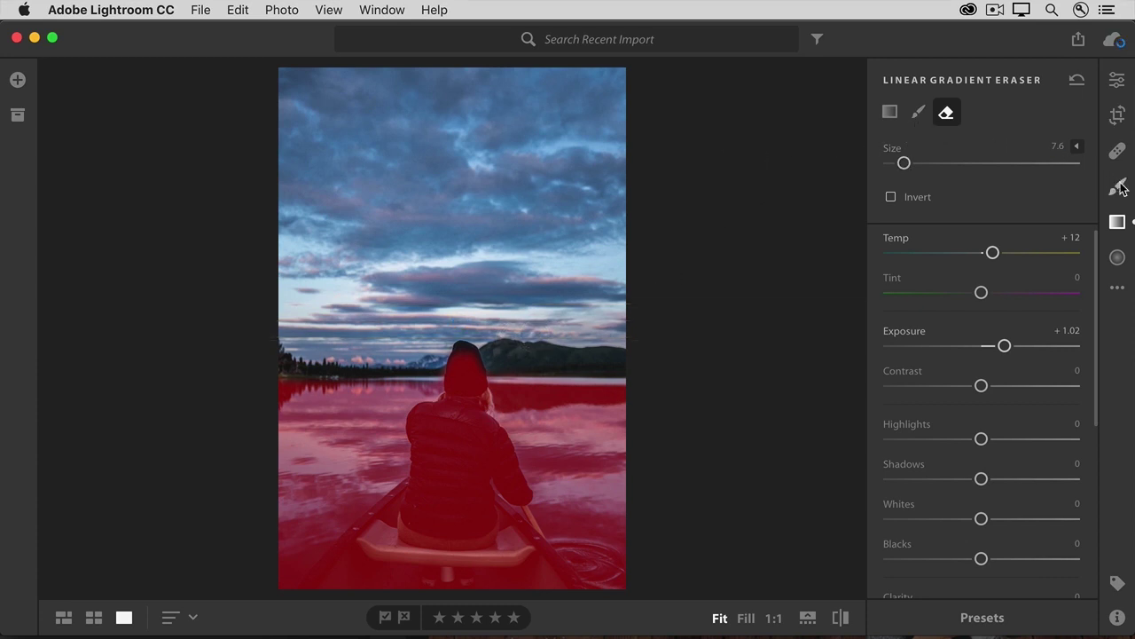
- Switch from the eraser to the linear gradient brush and view the original canoe photo for a before-and-after comparison
{"action": "left_click", "coordinate": [919, 114]}
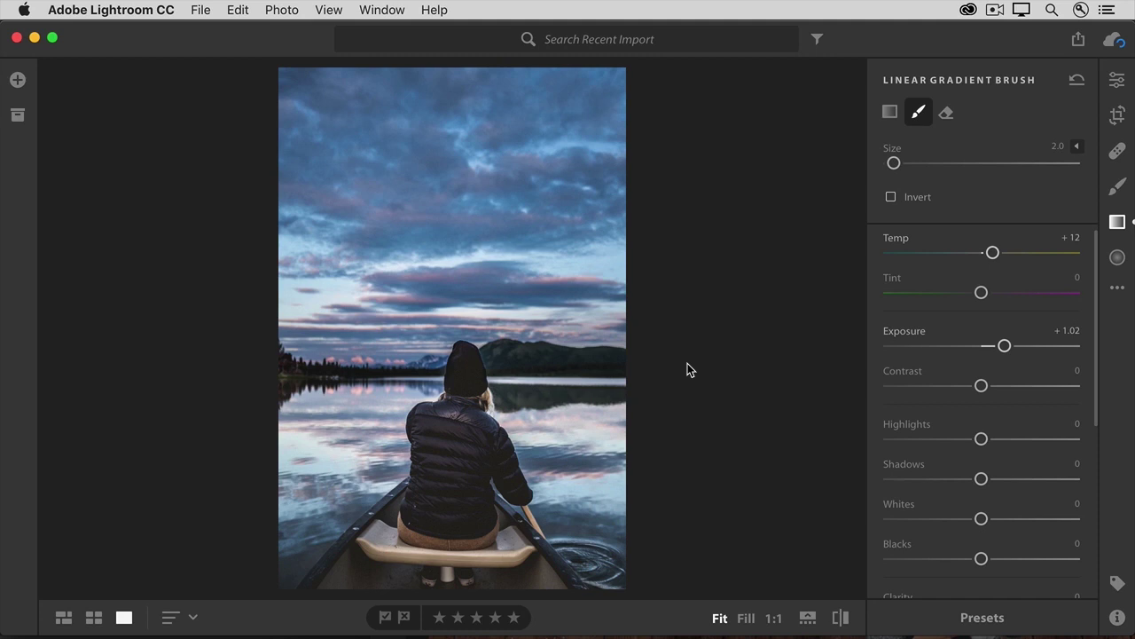
{"action": "left_click", "coordinate": [839, 620]}
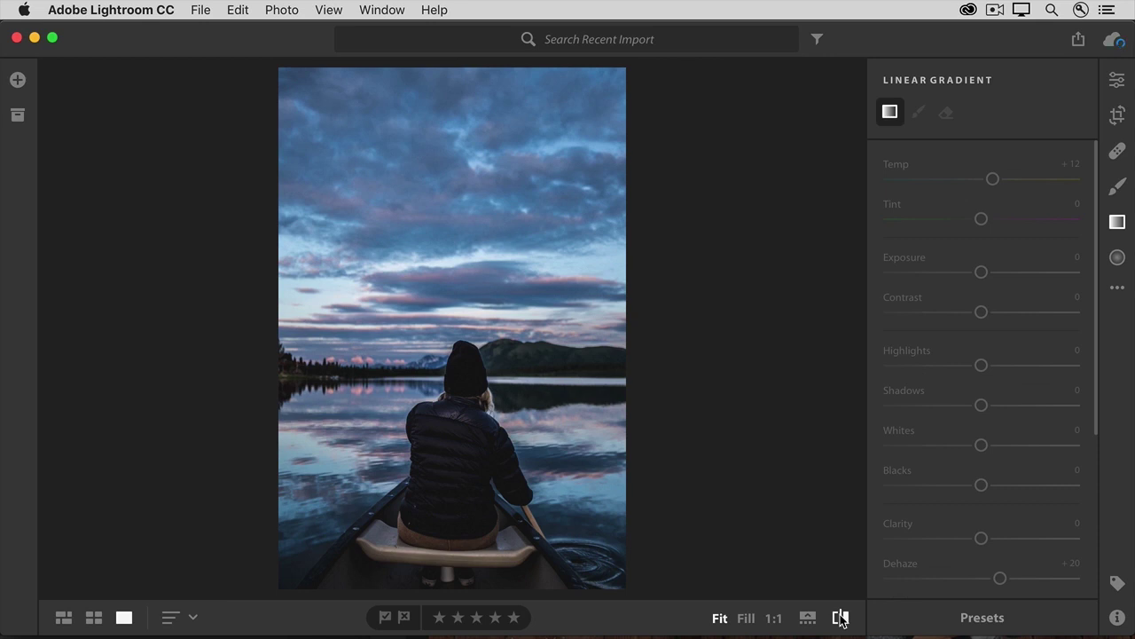
- Add a second linear gradient across the horizon to affect the sky, resetting its exposure to 0 and setting dehaze to +28
{"action": "left_click", "coordinate": [840, 618]}
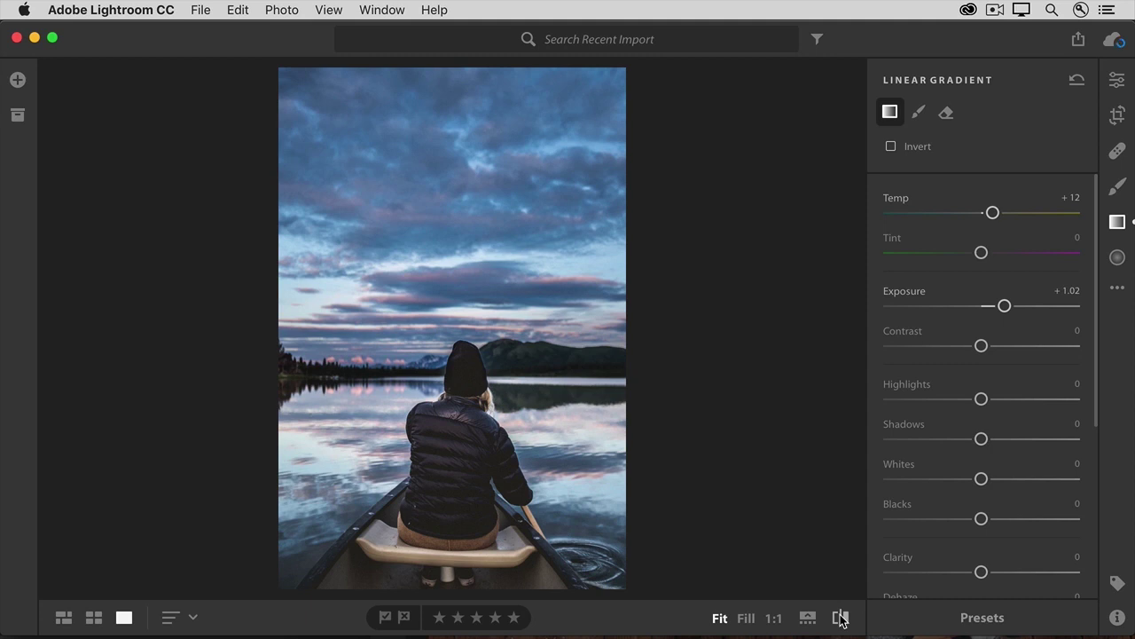
{"action": "mouse_move", "coordinate": [460, 304]}
{"action": "left_mouse_down"}
{"action": "mouse_move", "coordinate": [461, 337]}
{"action": "mouse_move", "coordinate": [433, 386]}
{"action": "left_mouse_up"}
{"action": "mouse_move", "coordinate": [433, 370]}
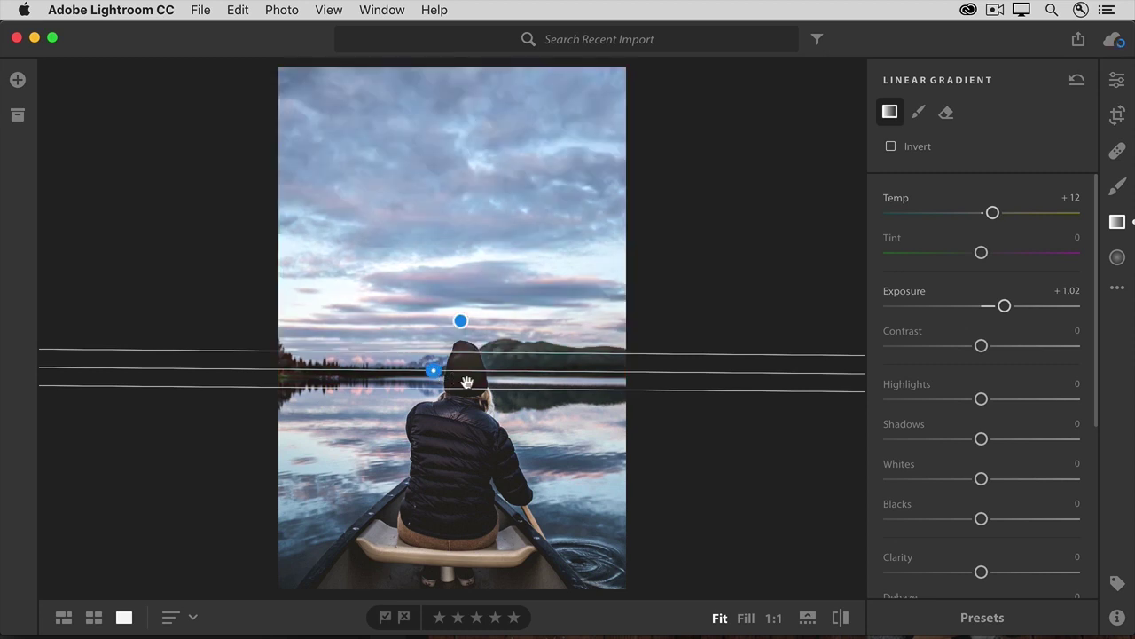
{"action": "double_click", "coordinate": [1005, 306]}
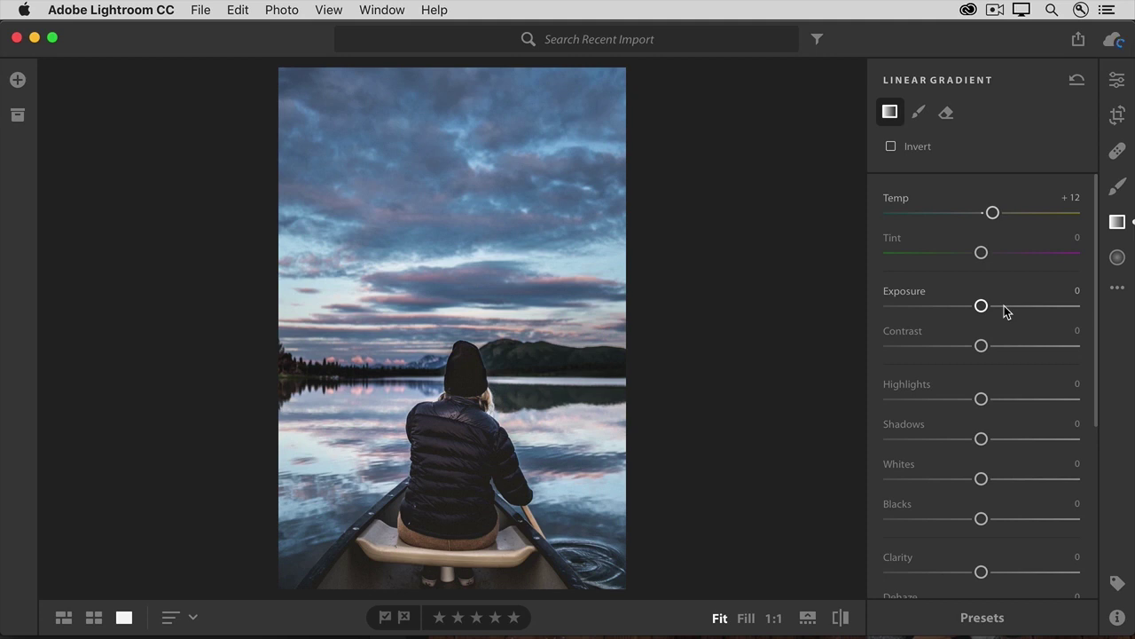
{"action": "left_click_drag", "start_coordinate": [1095, 314], "coordinate": [1105, 519]}
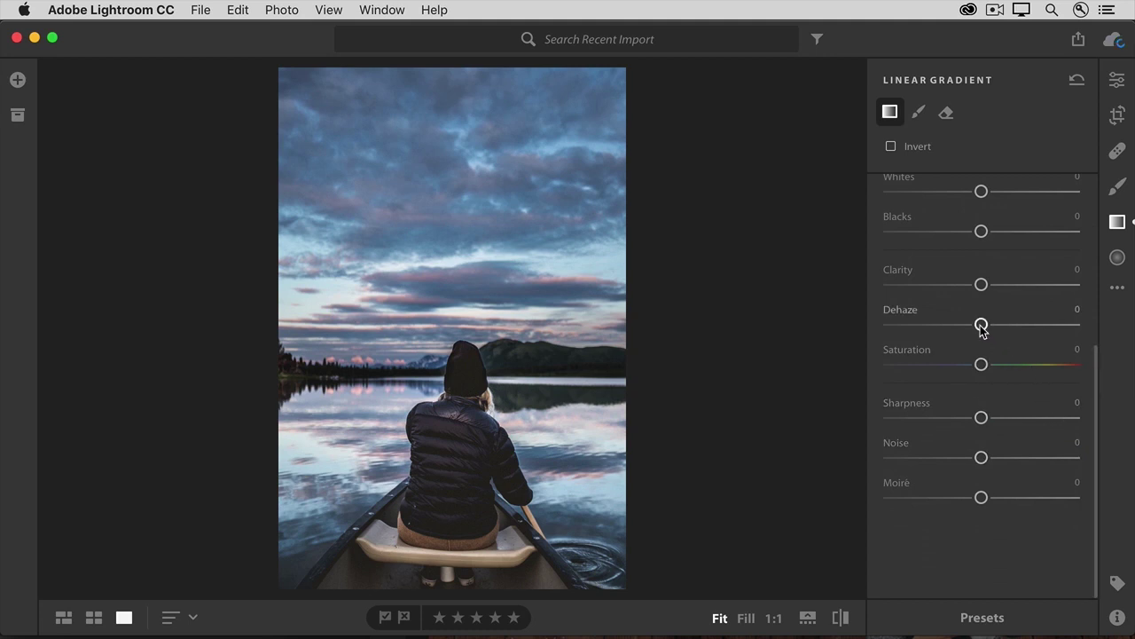
{"action": "left_click_drag", "start_coordinate": [981, 327], "coordinate": [1008, 327]}
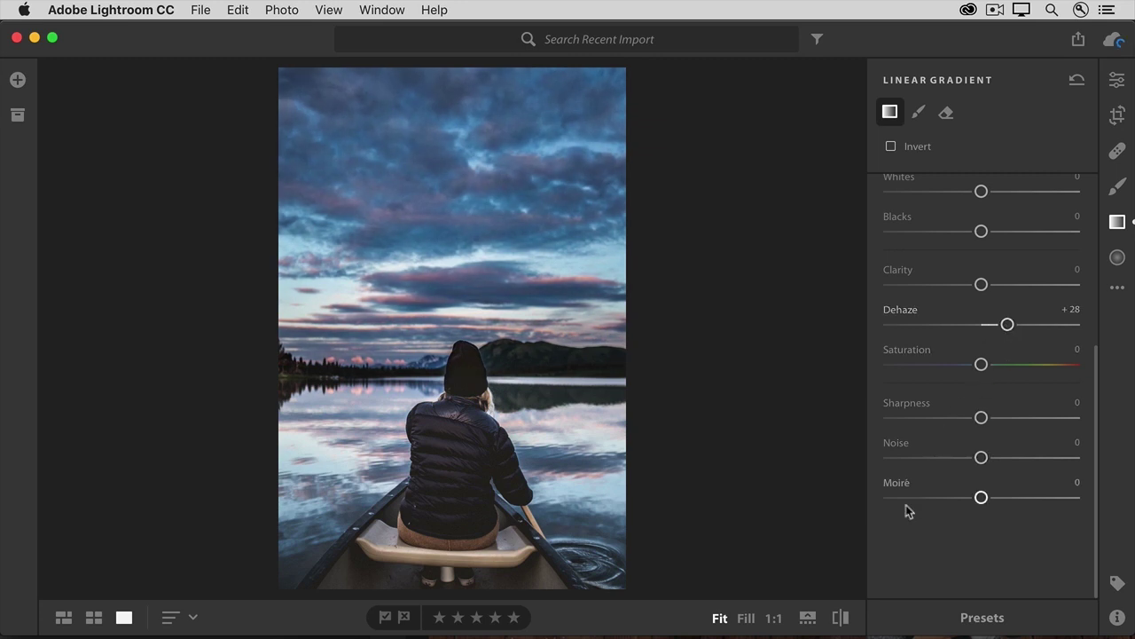
- Compare the edited canoe photo with its original and select the other linear gradient just above the horizon
{"action": "left_click", "coordinate": [842, 621]}
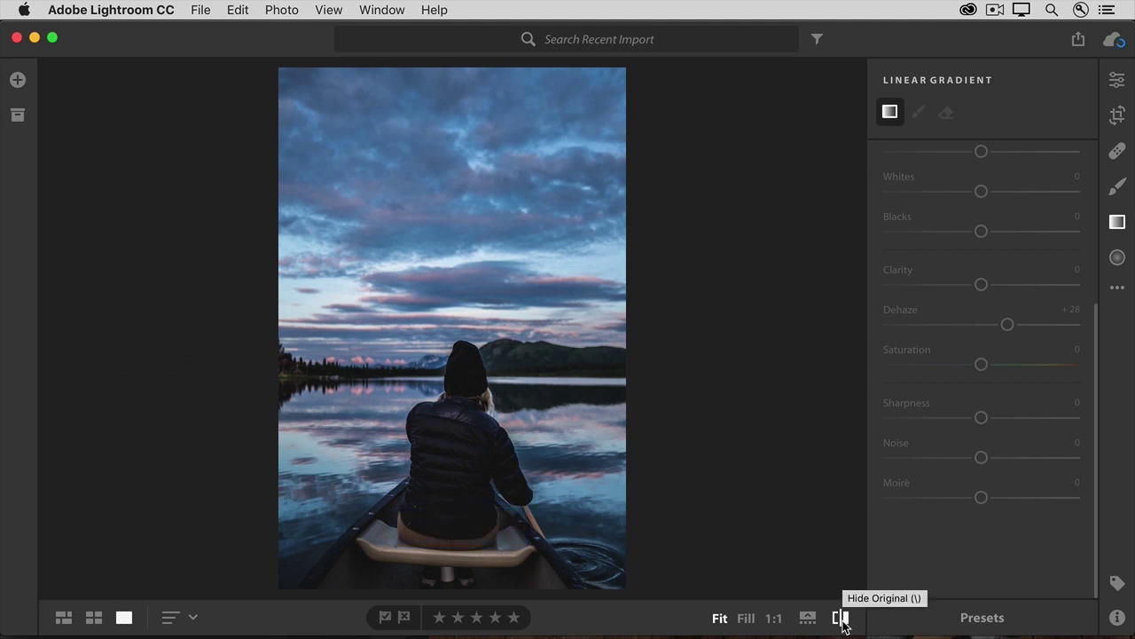
{"action": "left_click", "coordinate": [842, 621]}
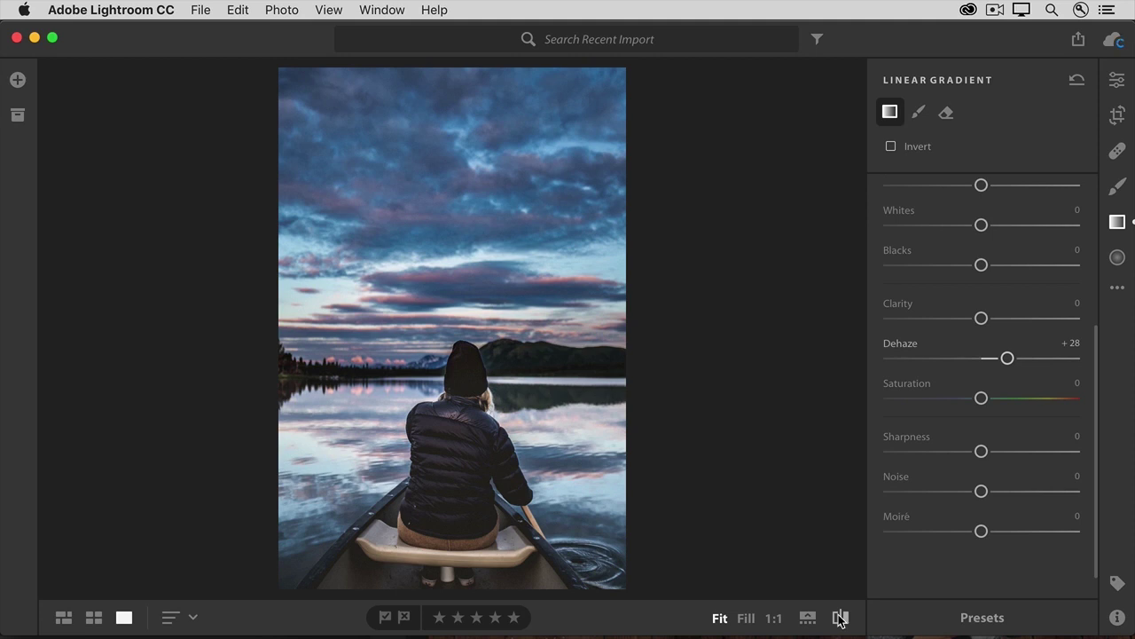
{"action": "left_click", "coordinate": [459, 320]}
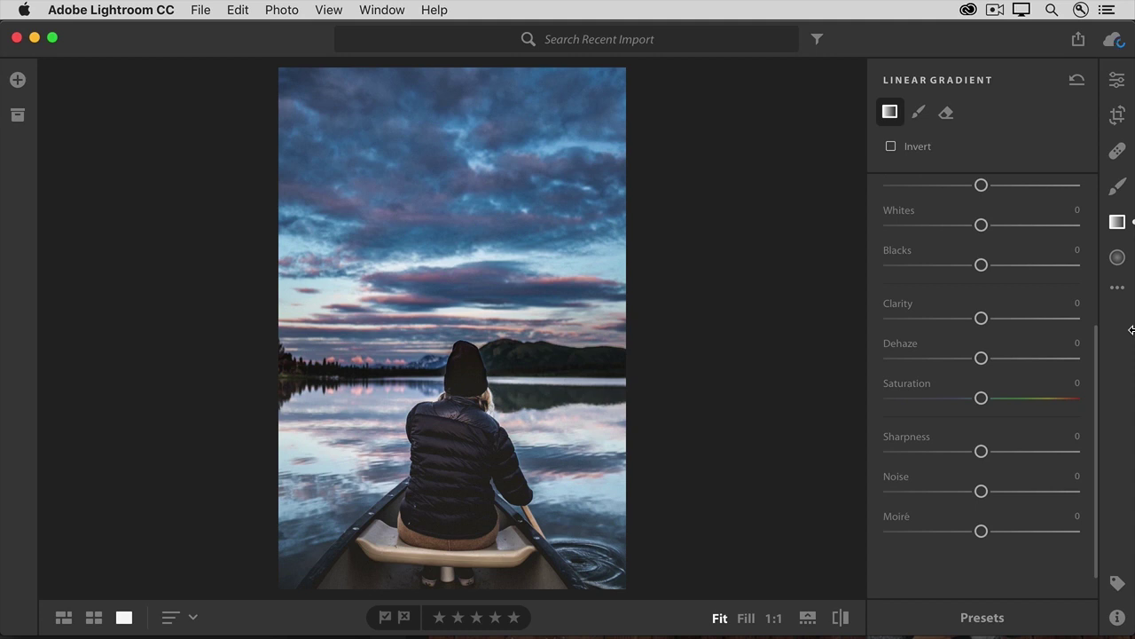
- Return to the photo grid and open the blue rooster photo for editing with the Brush tool
{"action": "key", "text": "g"}
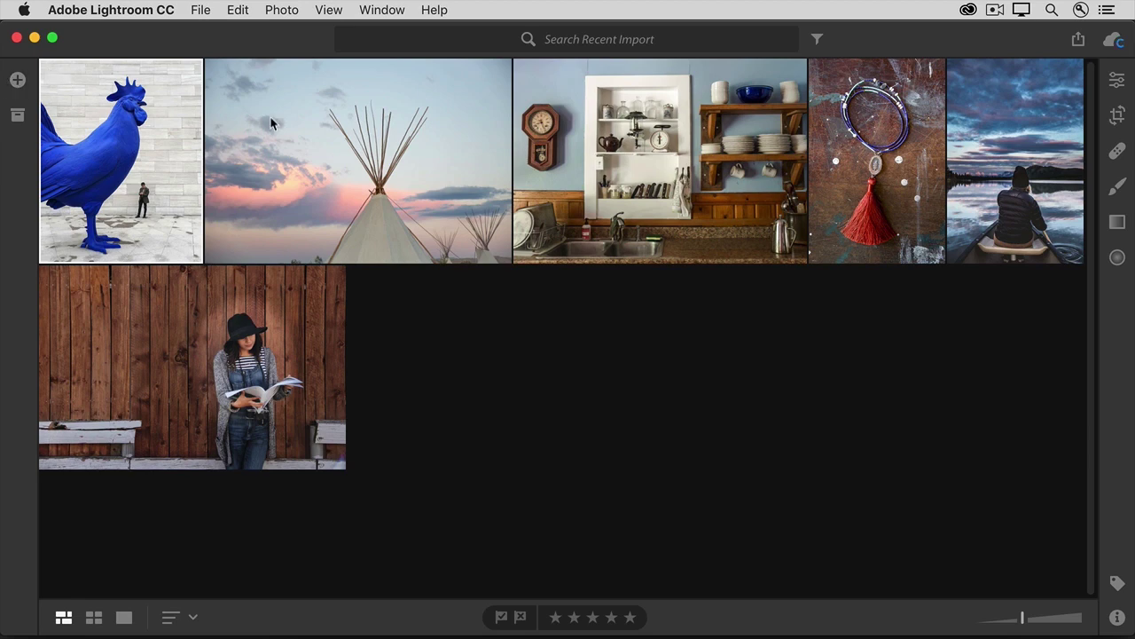
{"action": "left_click", "coordinate": [1116, 83]}
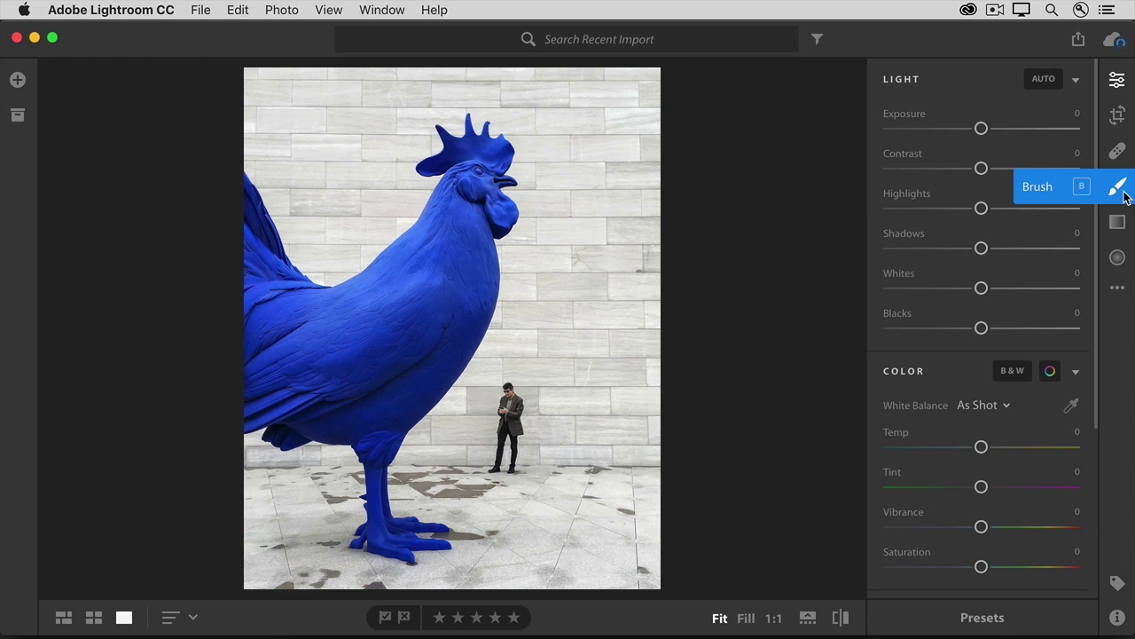
{"action": "left_click", "coordinate": [1123, 194]}
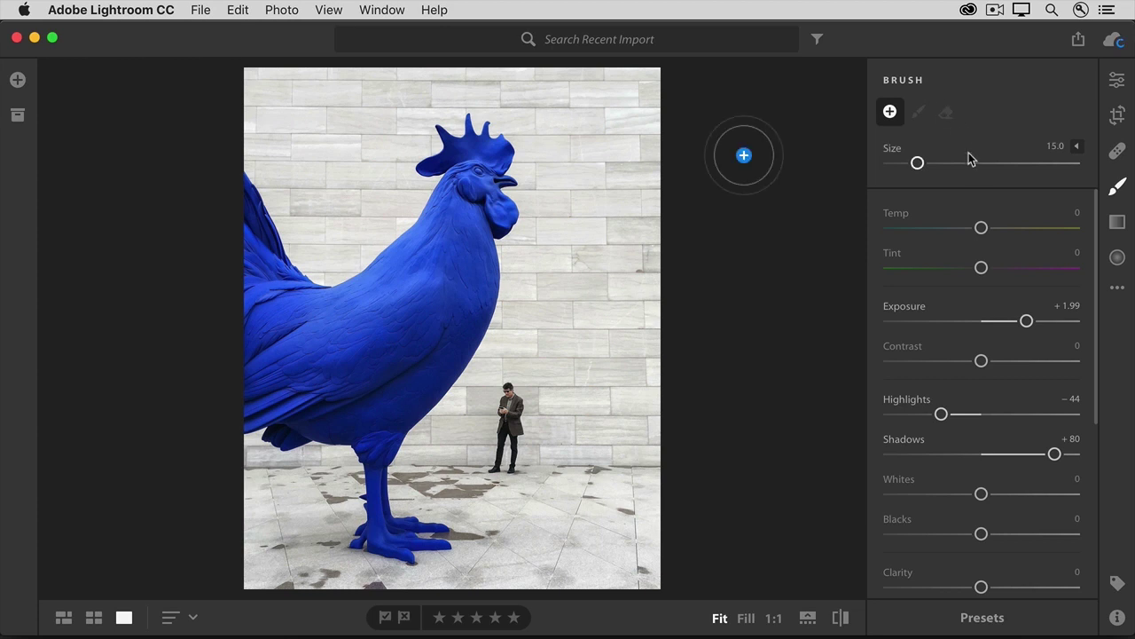
- Reset all brush sliders and paint the upper-right corner of the stone wall with exposure -2.43 at size 15
{"action": "key", "text": "alt"}
{"action": "right_click", "coordinate": [917, 311]}
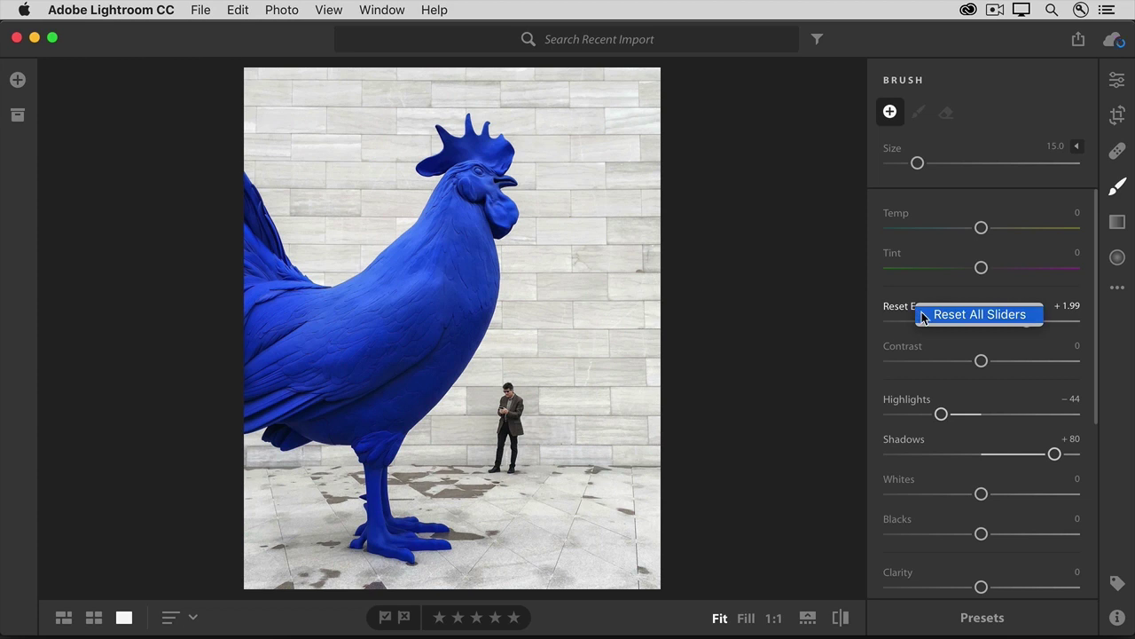
{"action": "left_click", "coordinate": [924, 315]}
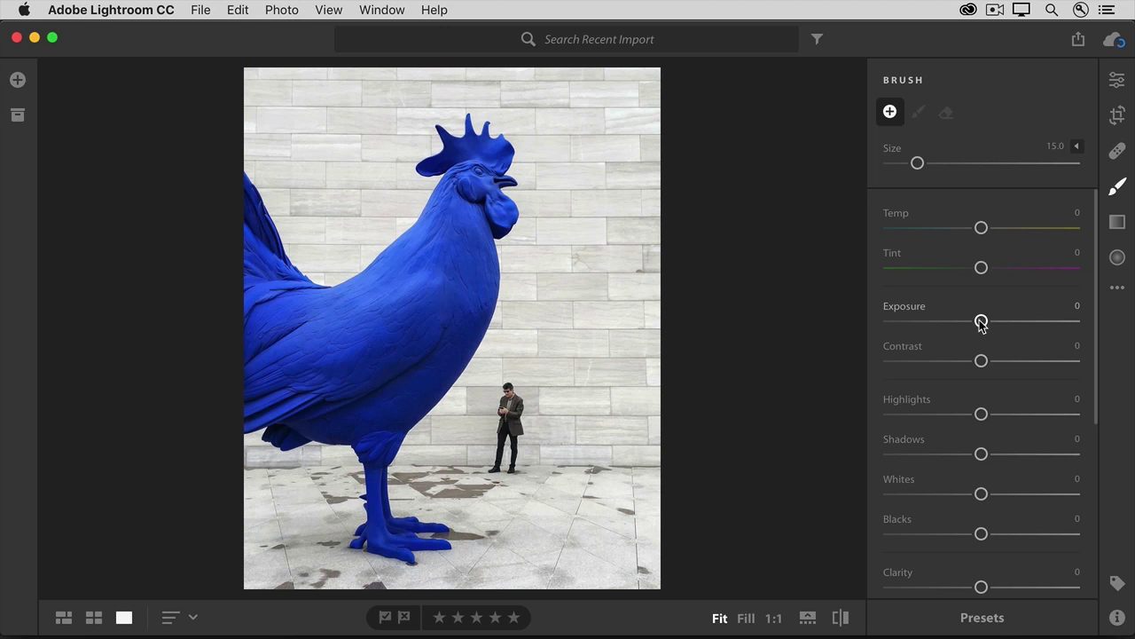
{"action": "left_click_drag", "start_coordinate": [981, 321], "coordinate": [926, 322]}
{"action": "mouse_move", "coordinate": [682, 136]}
{"action": "left_mouse_down"}
{"action": "mouse_move", "coordinate": [664, 140]}
{"action": "mouse_move", "coordinate": [654, 107]}
{"action": "mouse_move", "coordinate": [664, 89]}
{"action": "mouse_move", "coordinate": [574, 78]}
{"action": "mouse_move", "coordinate": [647, 145]}
{"action": "mouse_move", "coordinate": [546, 53]}
{"action": "mouse_move", "coordinate": [620, 107]}
{"action": "mouse_move", "coordinate": [677, 188]}
{"action": "left_mouse_up"}
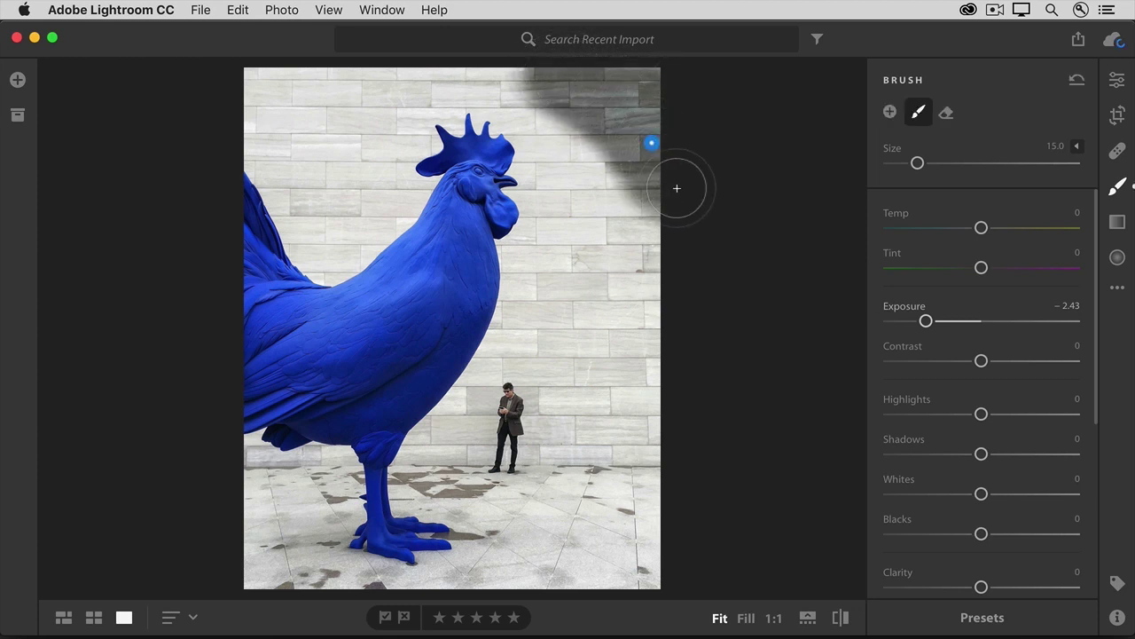
- Erase the lower edge of the darkened wall area with a size 4 eraser and paint it back with the size 15 brush
{"action": "left_click", "coordinate": [947, 113]}
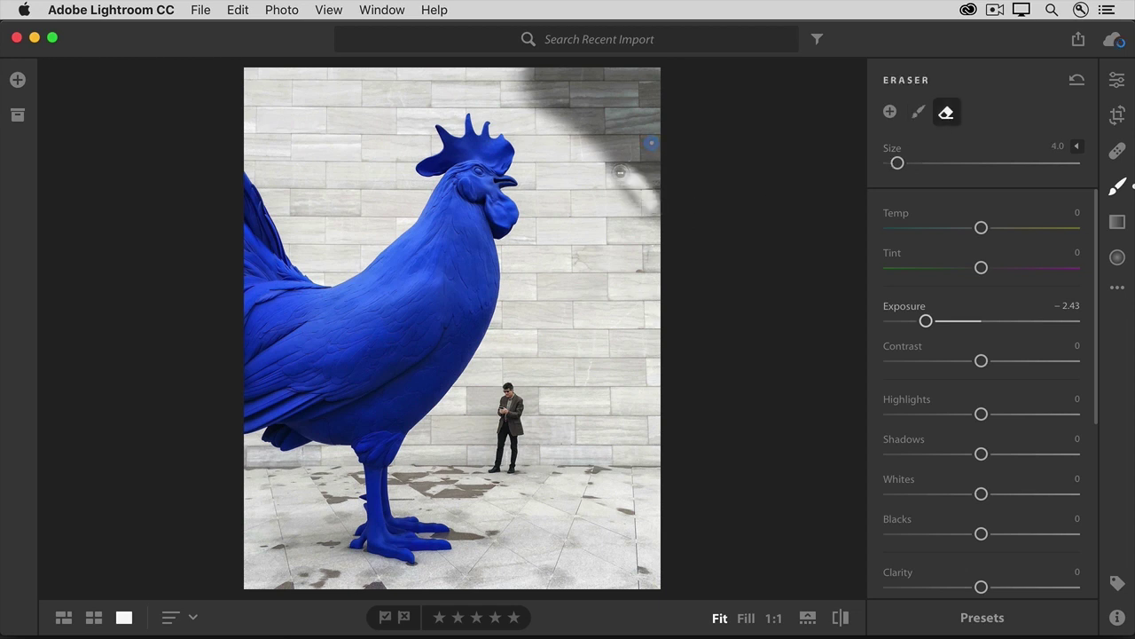
{"action": "mouse_move", "coordinate": [620, 172]}
{"action": "left_mouse_down"}
{"action": "mouse_move", "coordinate": [648, 222]}
{"action": "mouse_move", "coordinate": [621, 168]}
{"action": "mouse_move", "coordinate": [633, 179]}
{"action": "left_mouse_up"}
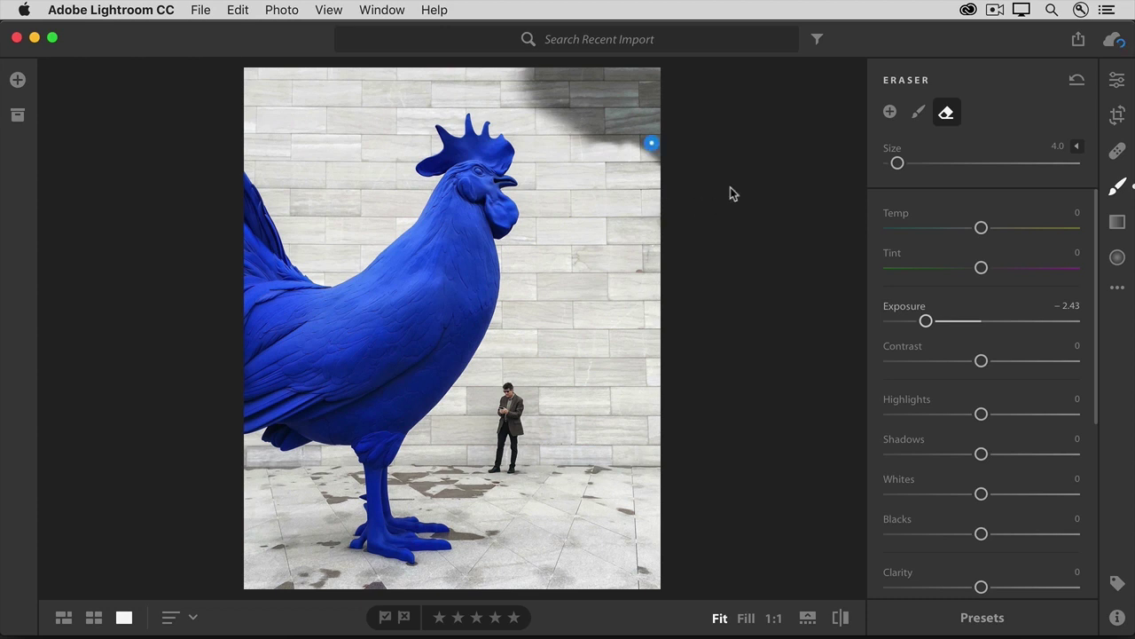
{"action": "left_click", "coordinate": [918, 114]}
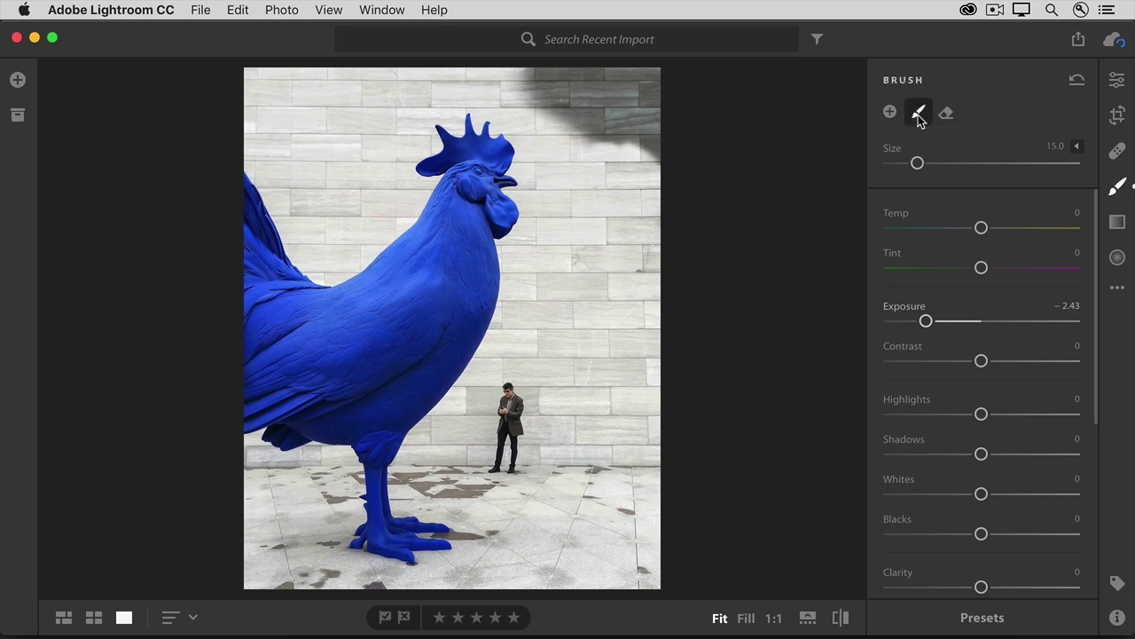
{"action": "mouse_move", "coordinate": [679, 168]}
{"action": "left_mouse_down"}
{"action": "mouse_move", "coordinate": [603, 151]}
{"action": "mouse_move", "coordinate": [655, 188]}
{"action": "mouse_move", "coordinate": [661, 212]}
{"action": "left_mouse_up"}
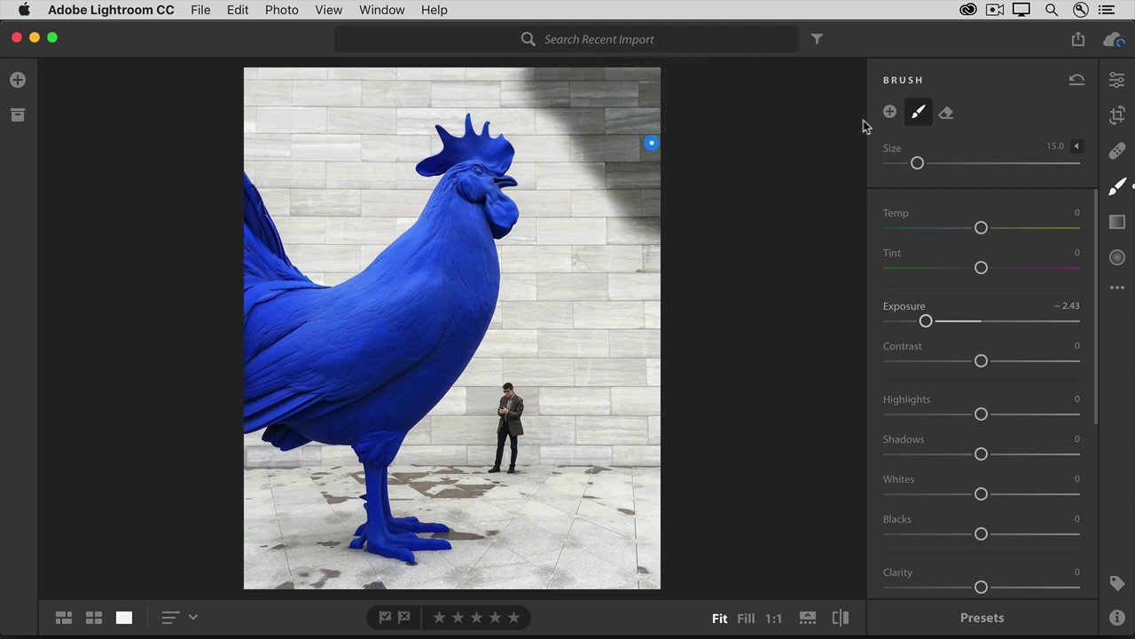
- Start a new brush adjustment with exposure +1.99 and paint the lower-right corner of the pavement
{"action": "left_click", "coordinate": [890, 112]}
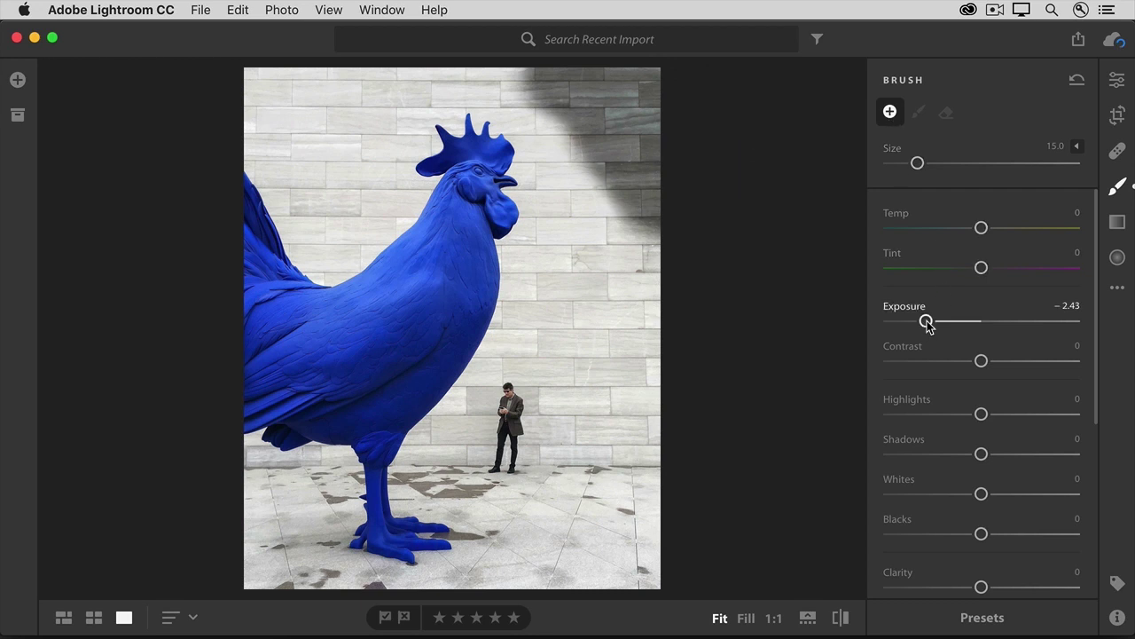
{"action": "left_click_drag", "start_coordinate": [926, 321], "coordinate": [1027, 321]}
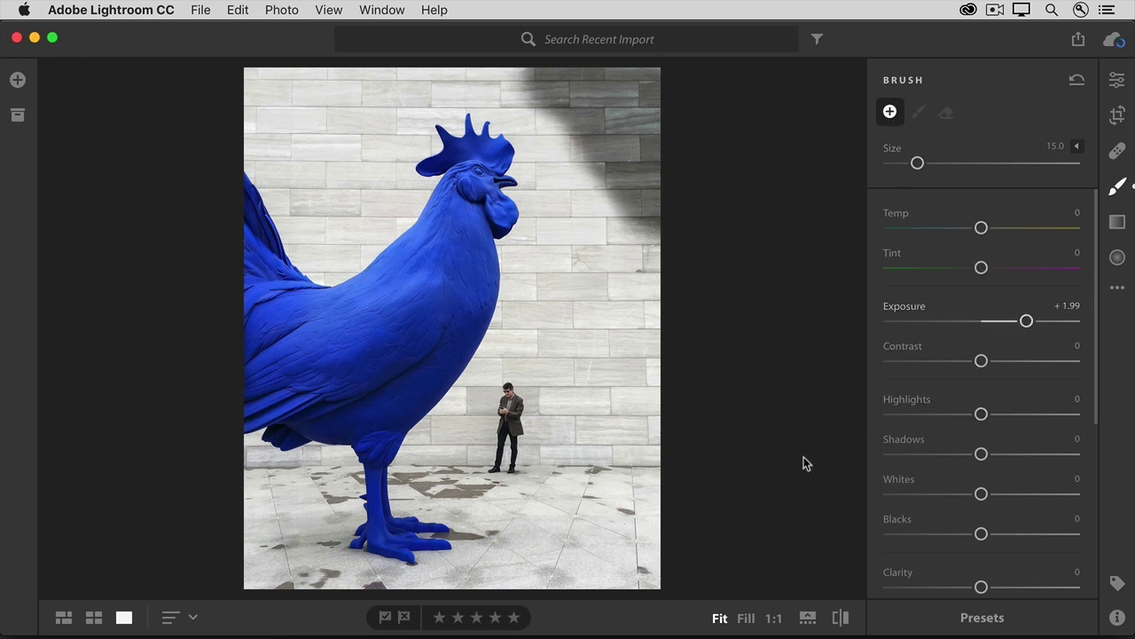
{"action": "mouse_move", "coordinate": [651, 517]}
{"action": "left_mouse_down"}
{"action": "mouse_move", "coordinate": [639, 552]}
{"action": "mouse_move", "coordinate": [599, 563]}
{"action": "mouse_move", "coordinate": [600, 577]}
{"action": "mouse_move", "coordinate": [660, 555]}
{"action": "mouse_move", "coordinate": [584, 585]}
{"action": "mouse_move", "coordinate": [565, 577]}
{"action": "left_mouse_up"}
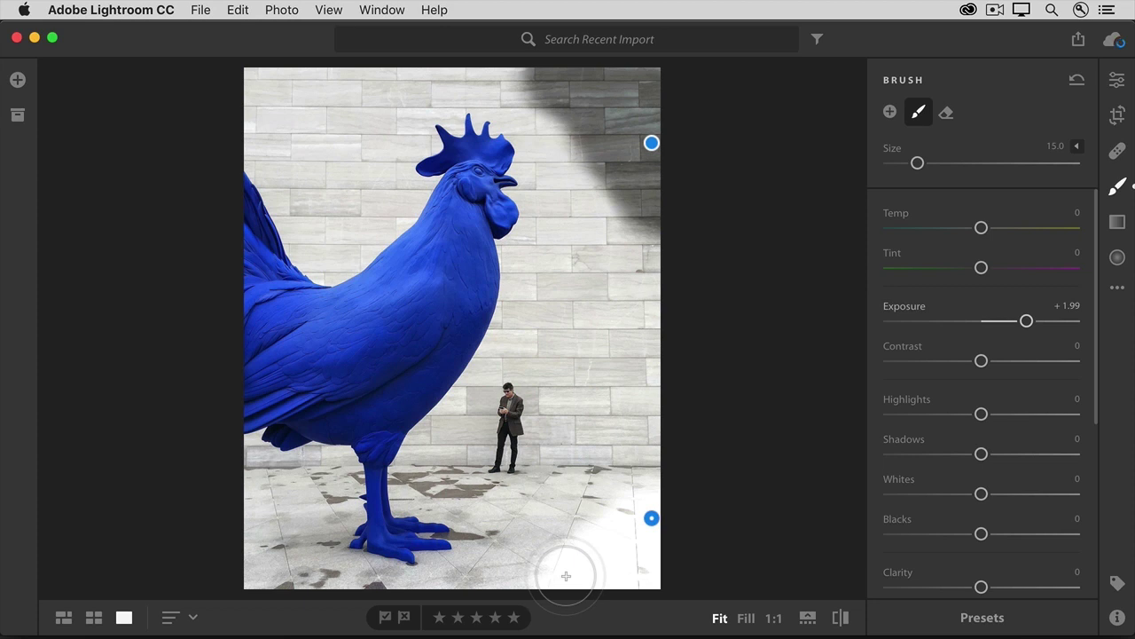
{"action": "mouse_move", "coordinate": [651, 145]}
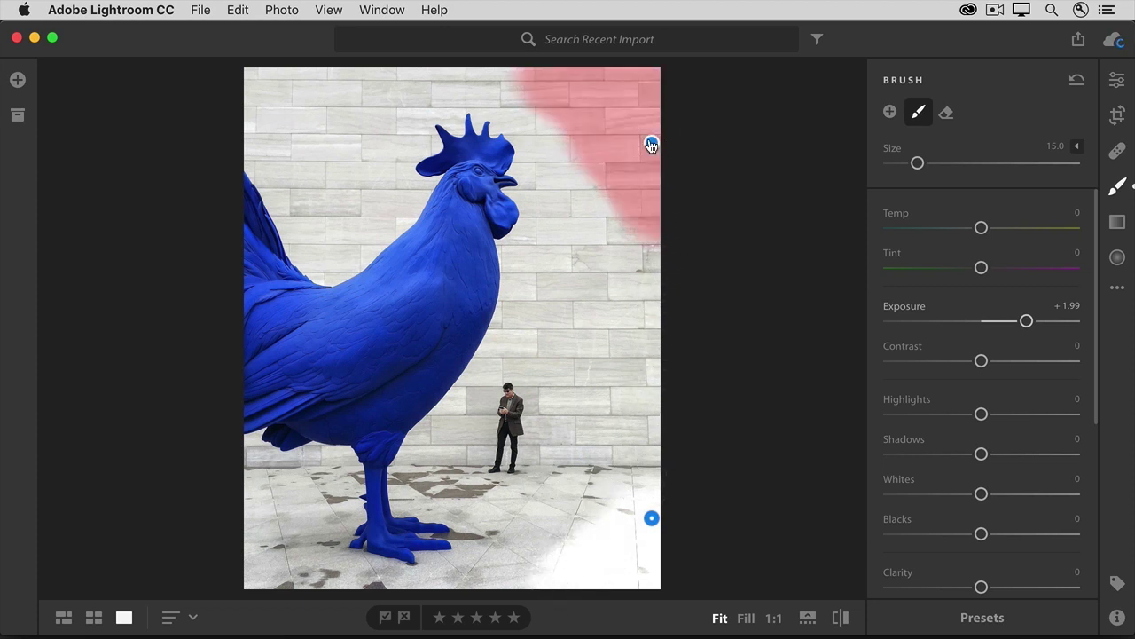